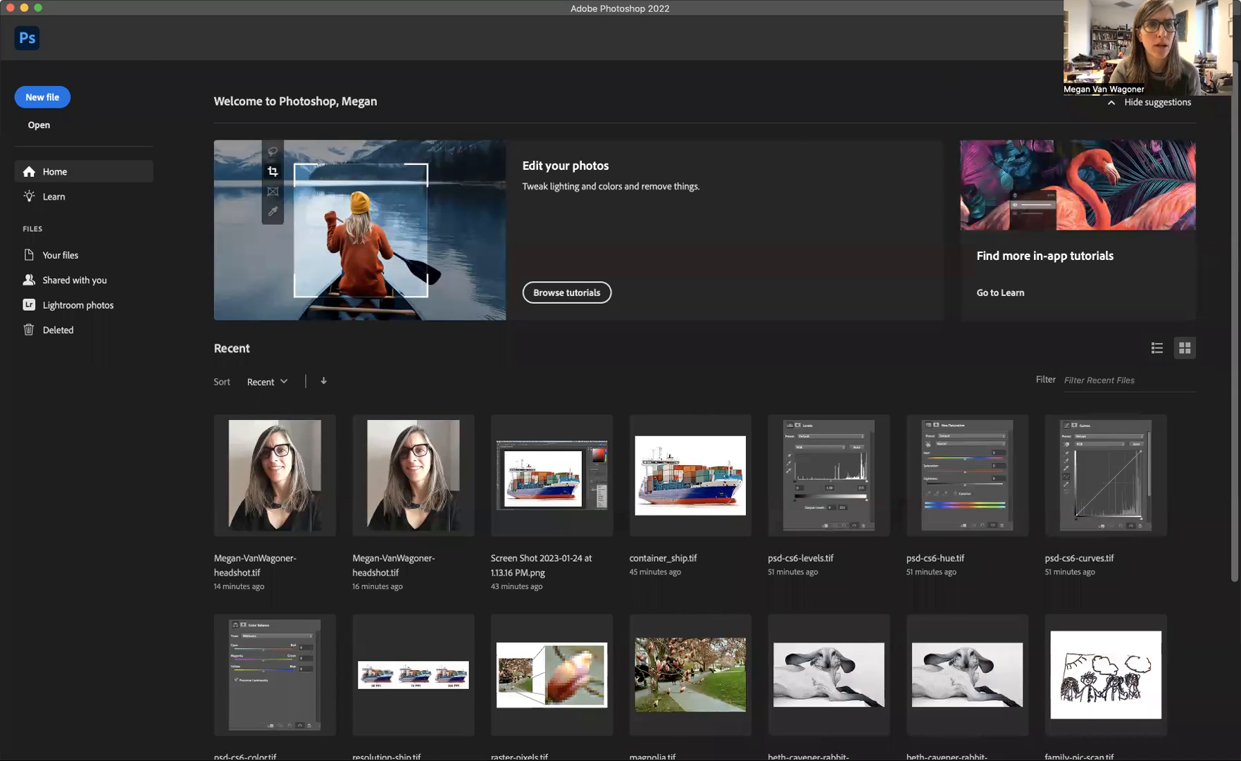
Step: Open the headshot TIFF file from the PSD Color correction folder
left_click(121, 23)
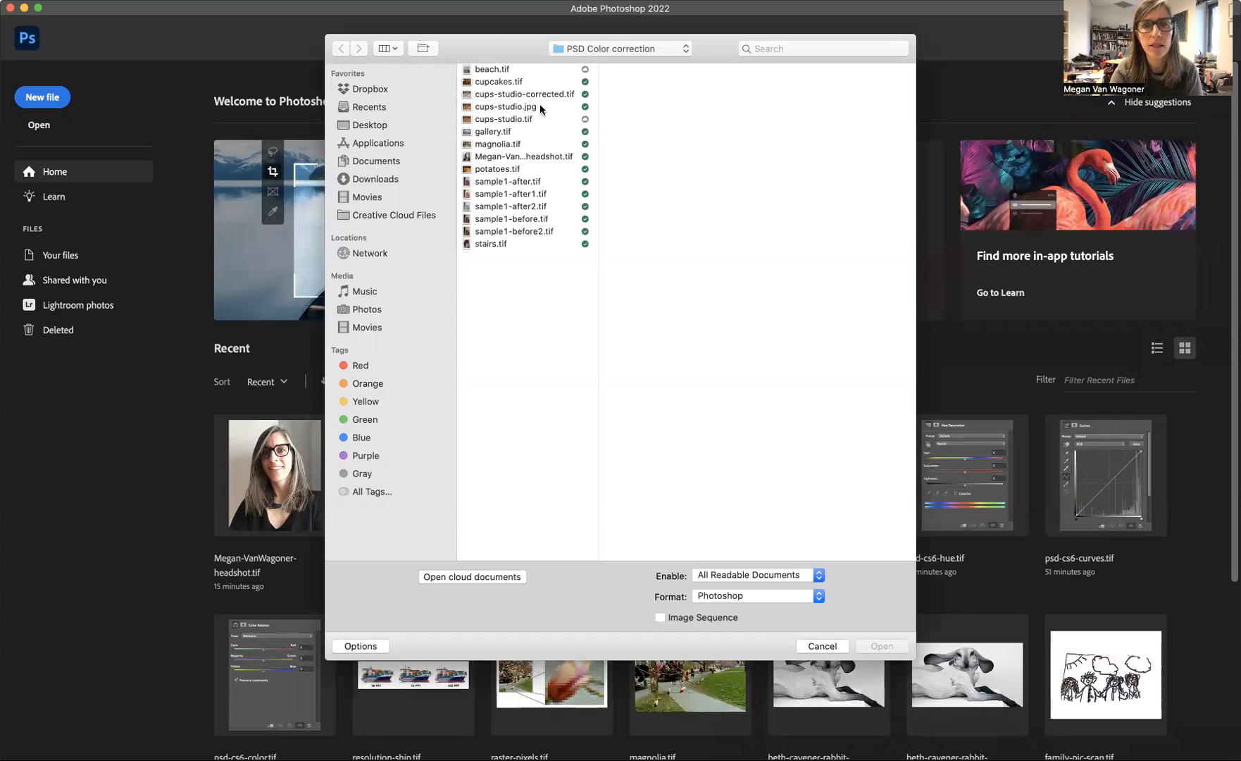
left_click(533, 158)
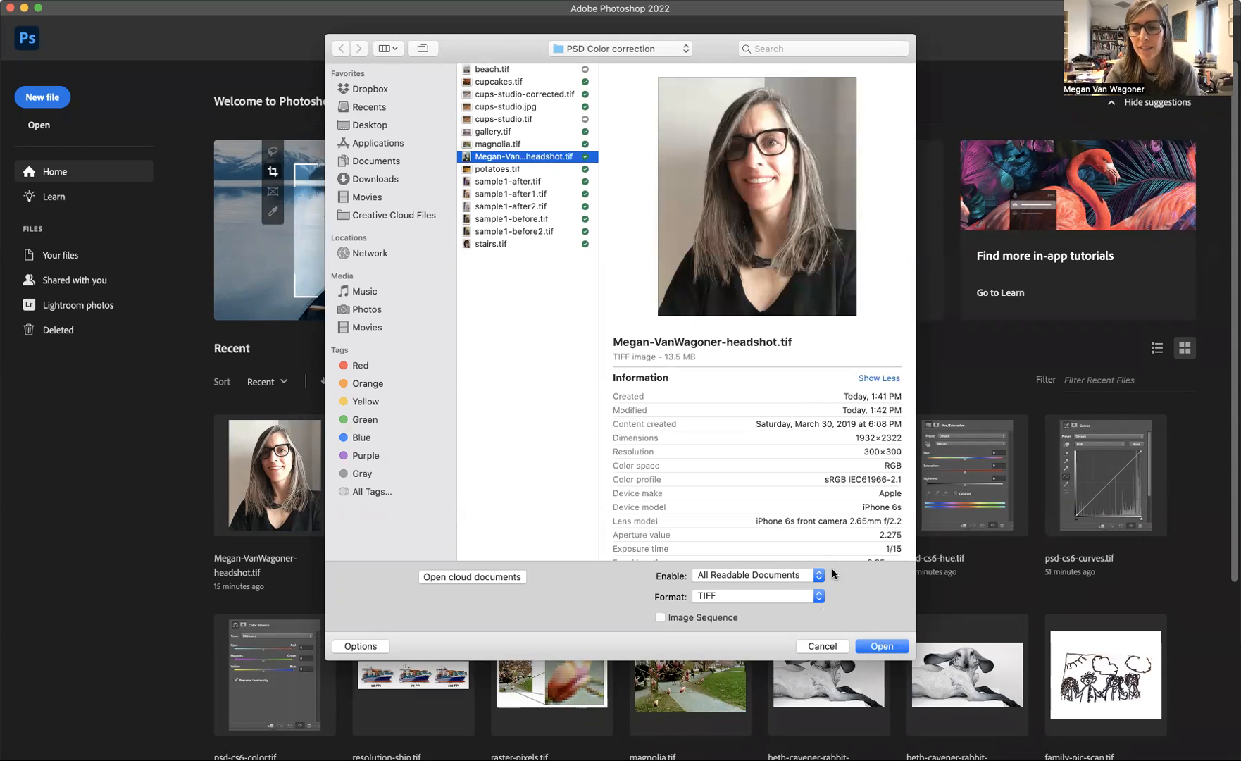
left_click(887, 651)
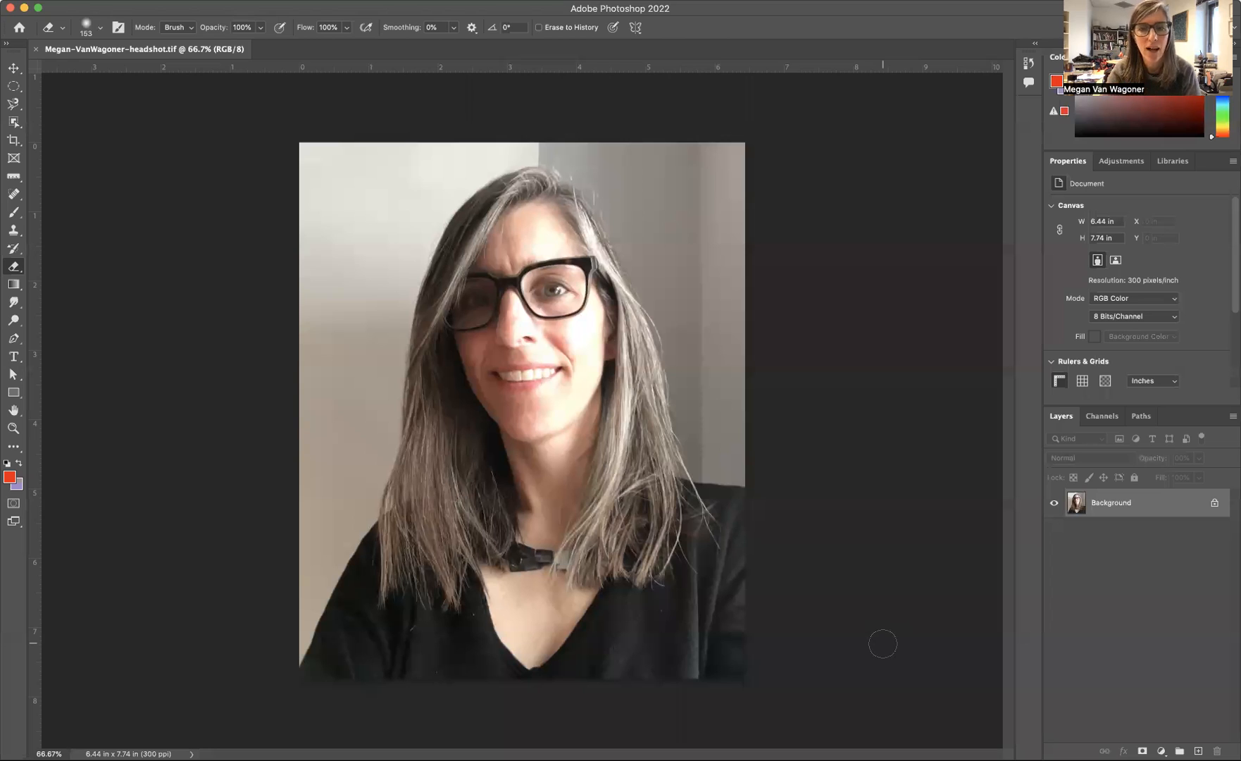
Step: Crop the headshot to 1000 px by 1000 px at 300 px/in, shifting the photo down so the whole head fits in the frame
left_click(17, 140)
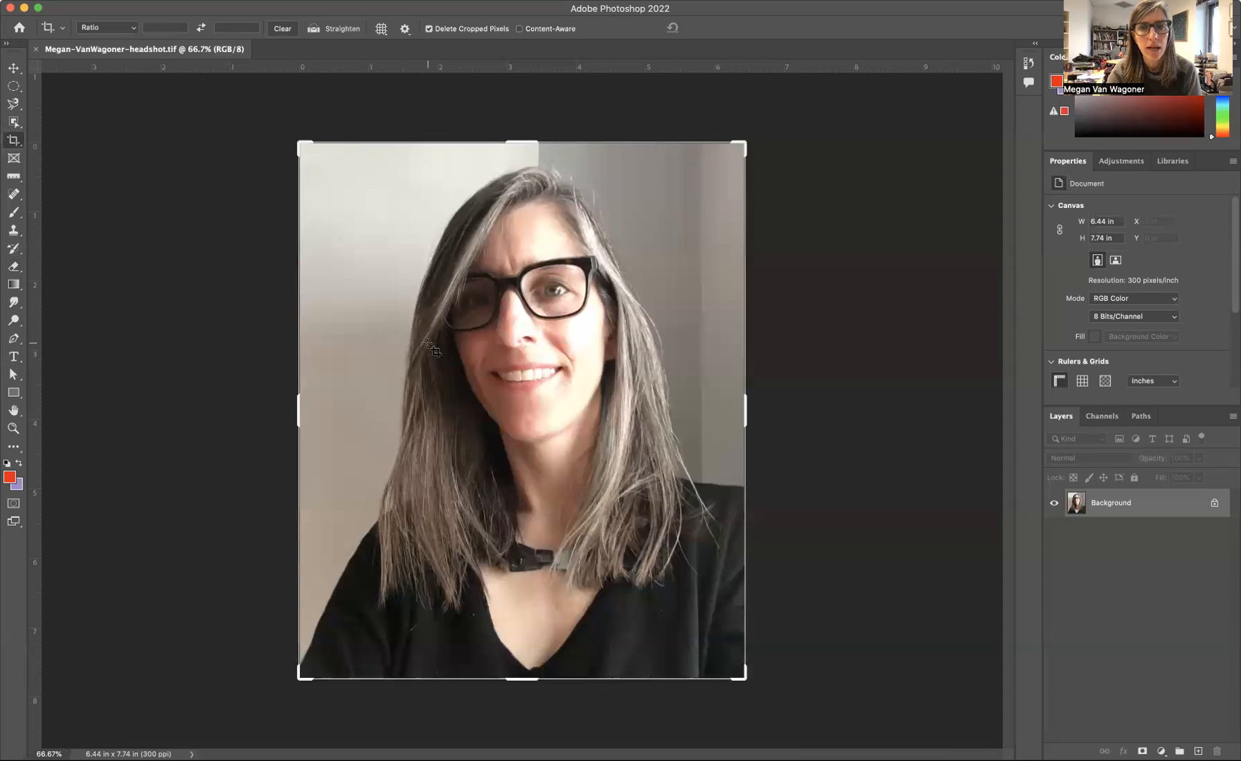
left_click(130, 28)
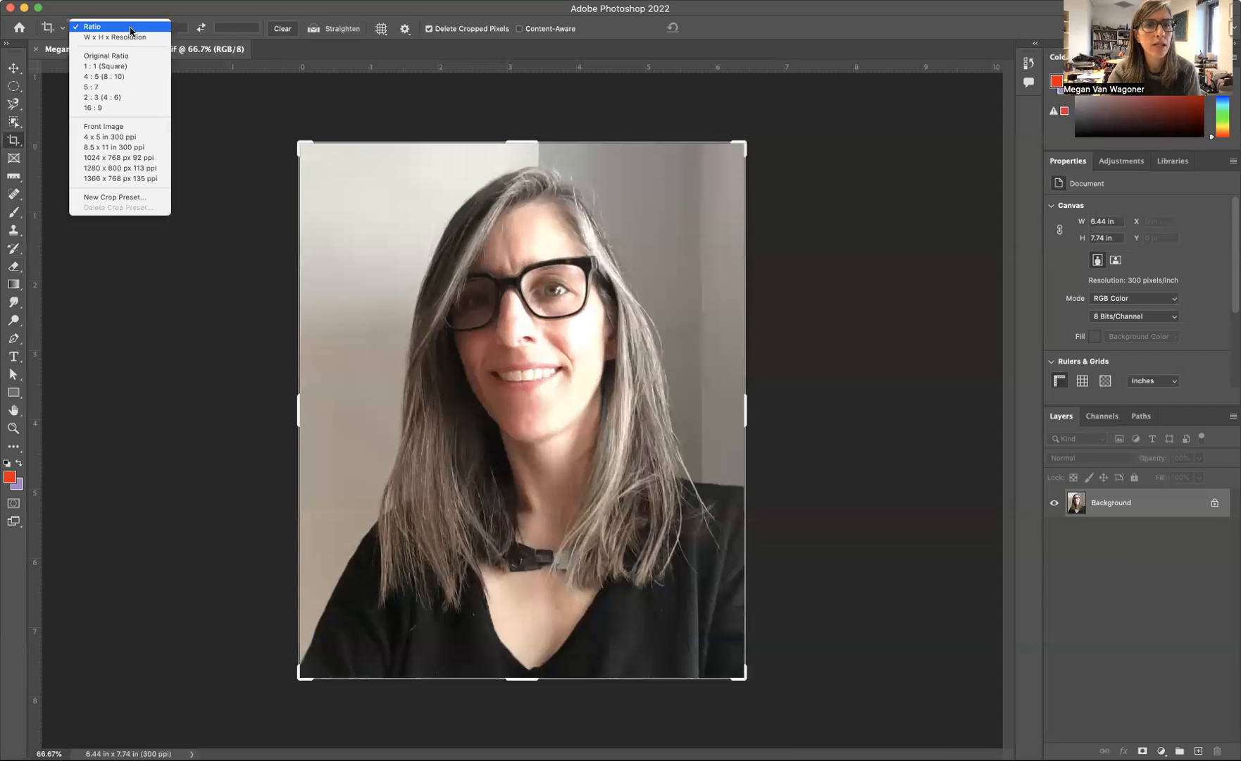
left_click(132, 37)
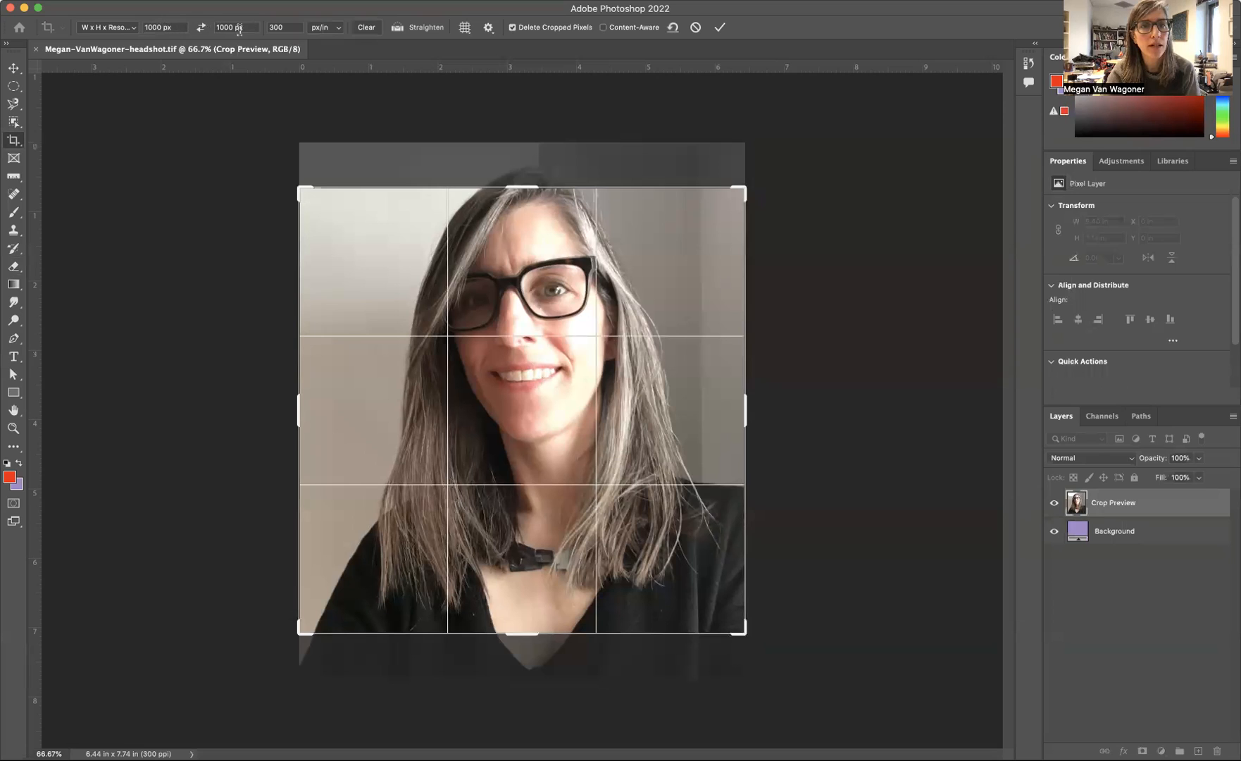
left_click(131, 30)
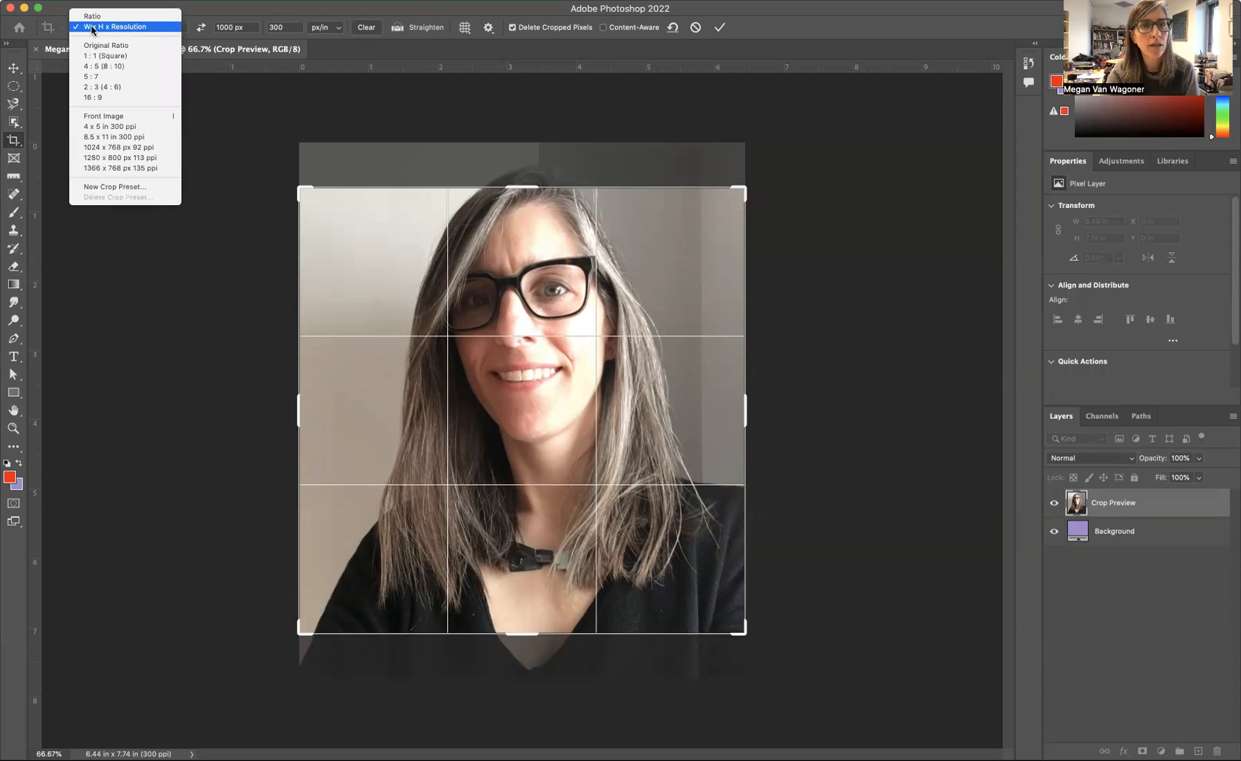
left_click(124, 30)
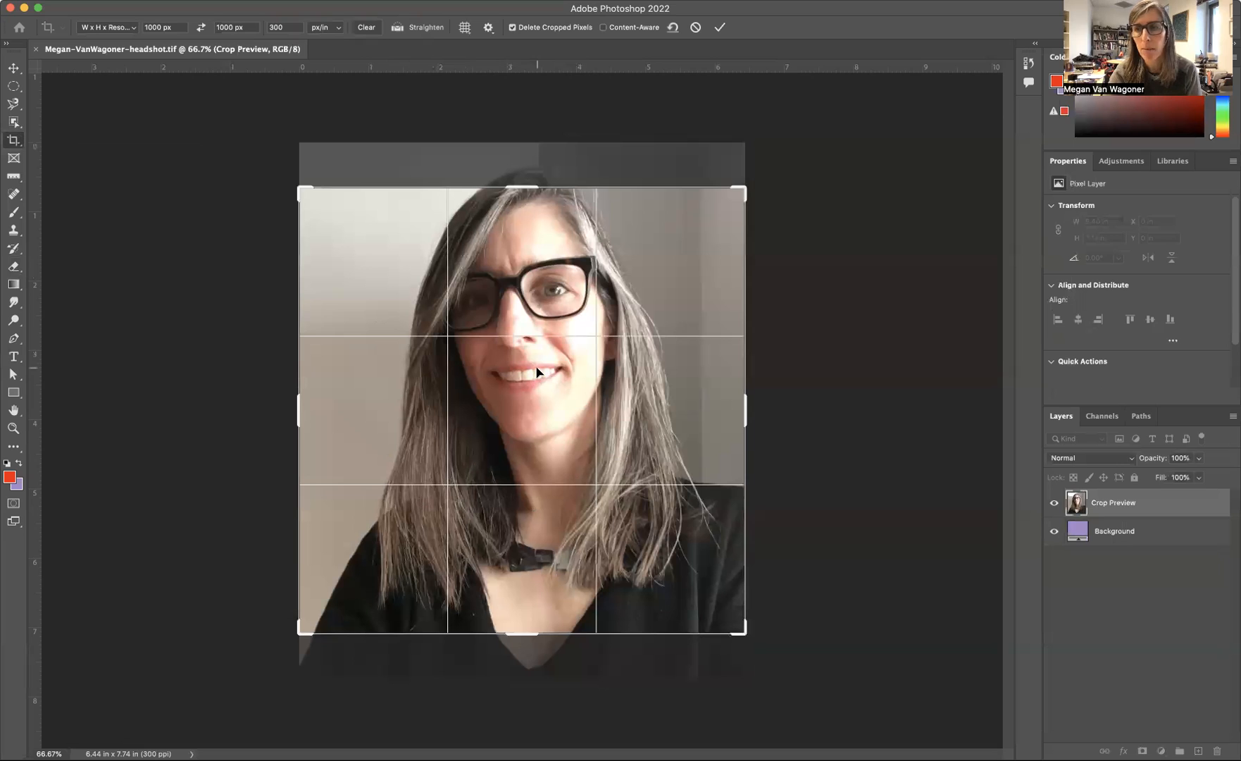
mouse_move(536, 372)
left_mouse_down()
mouse_move(537, 398)
mouse_move(537, 374)
left_mouse_up()
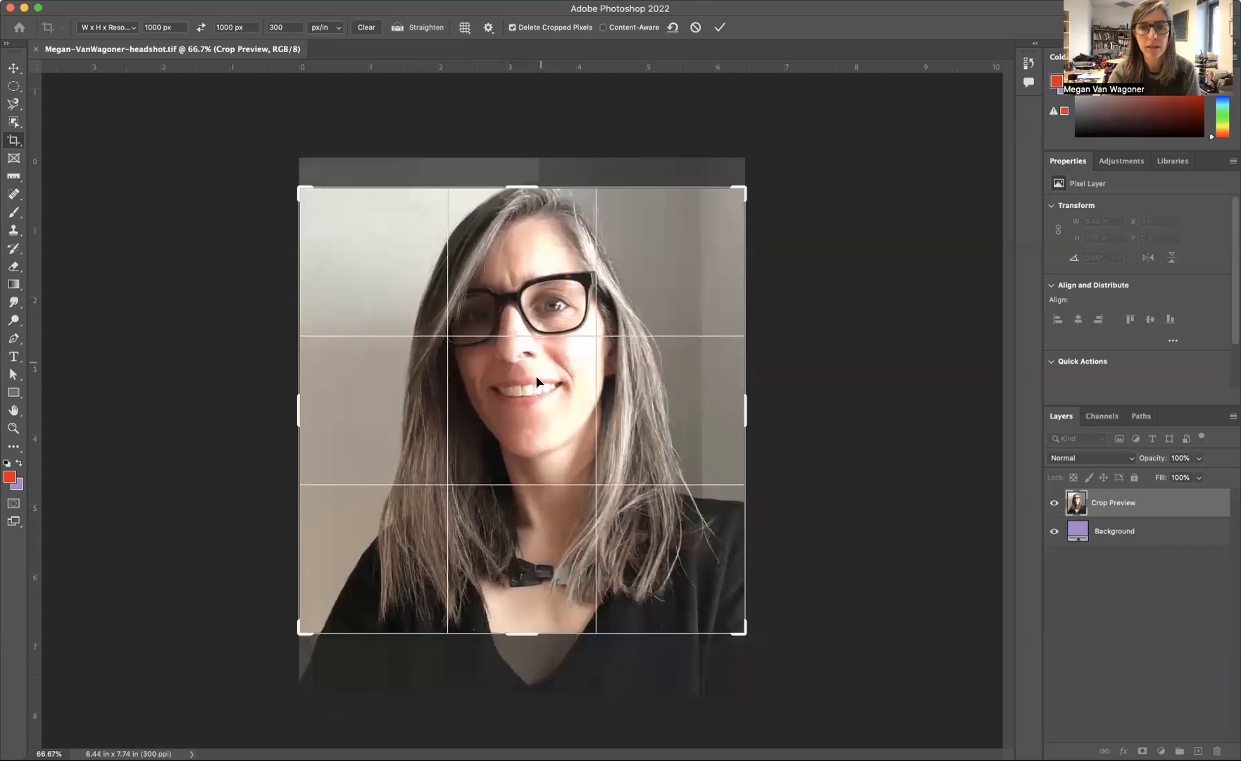
left_click_drag(575, 525, 577, 539)
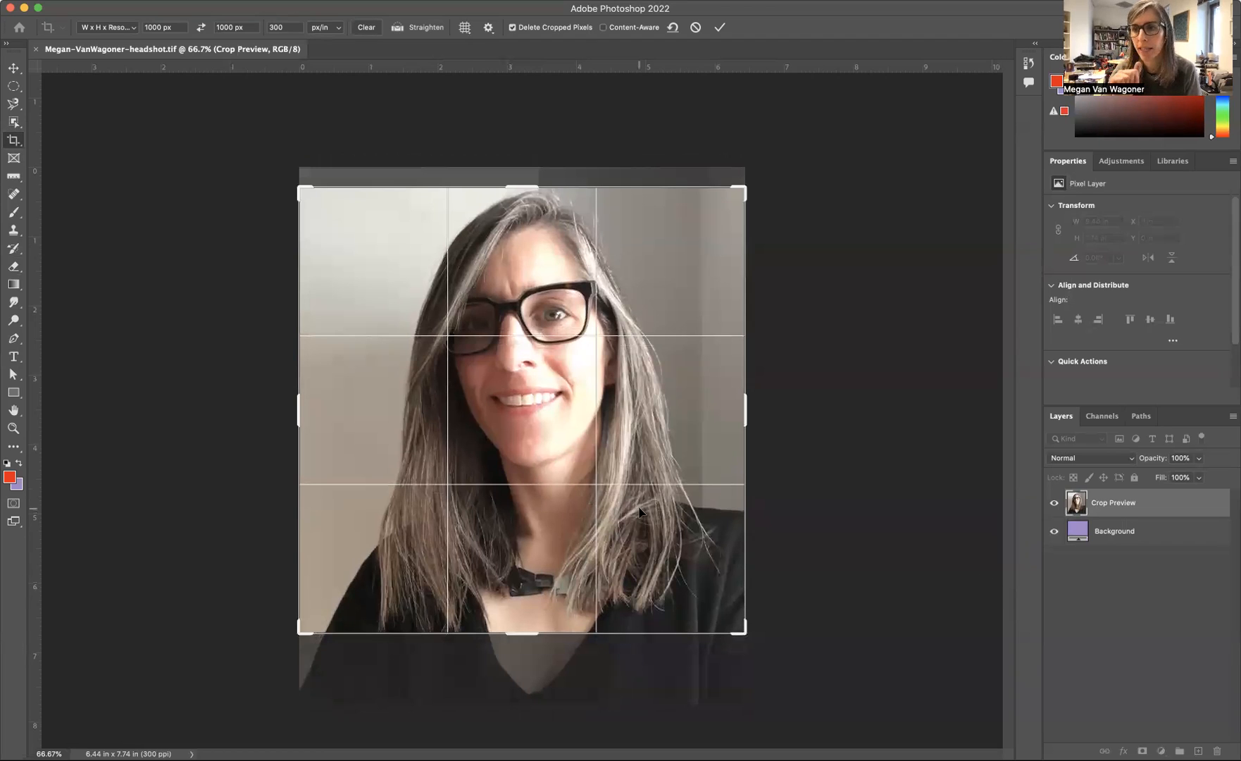
key("Return")
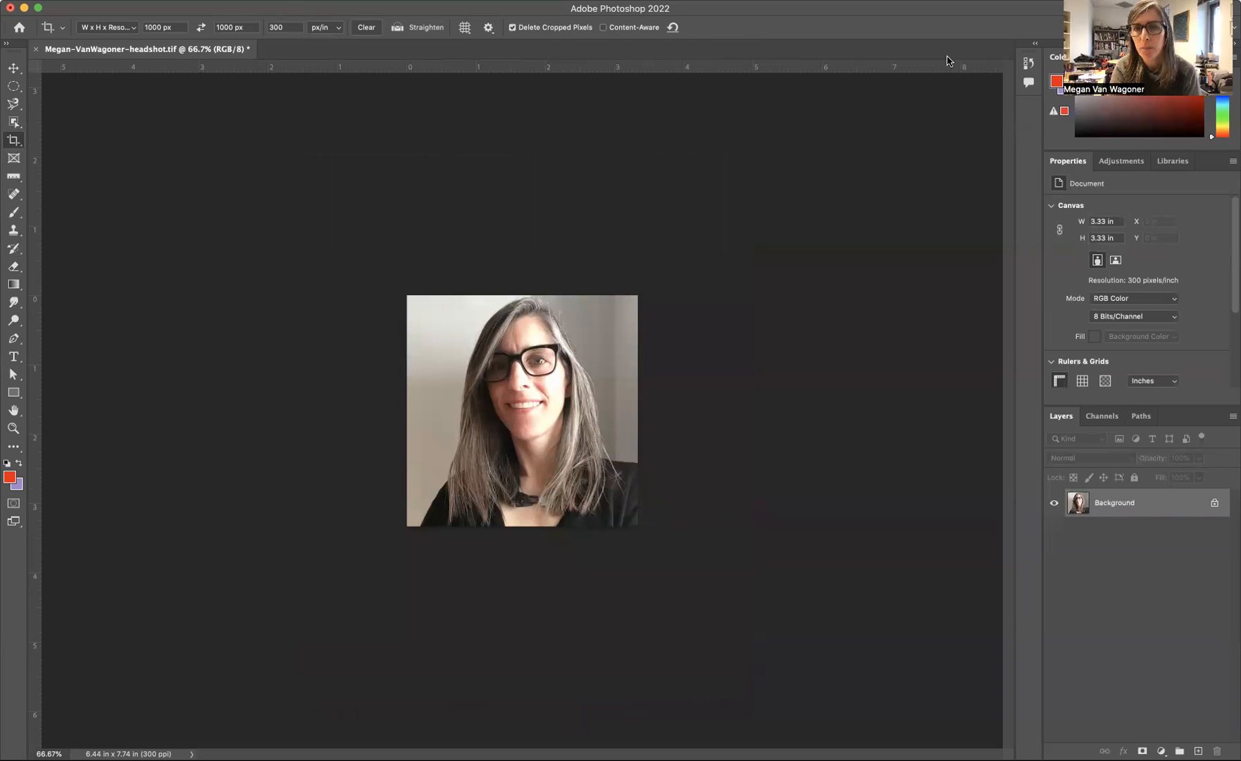
Step: Add a Levels adjustment layer above the photo and set its RGB midtones to 0.90
left_click(1162, 751)
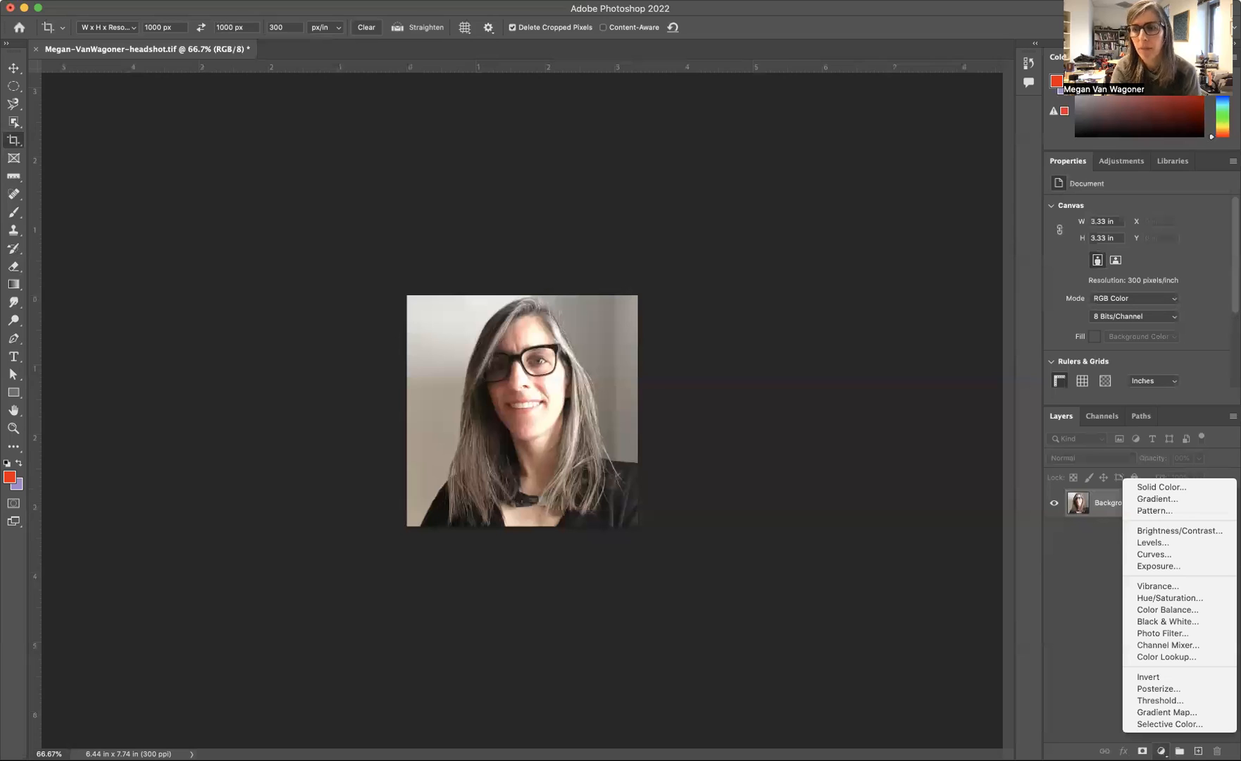
left_click(1085, 565)
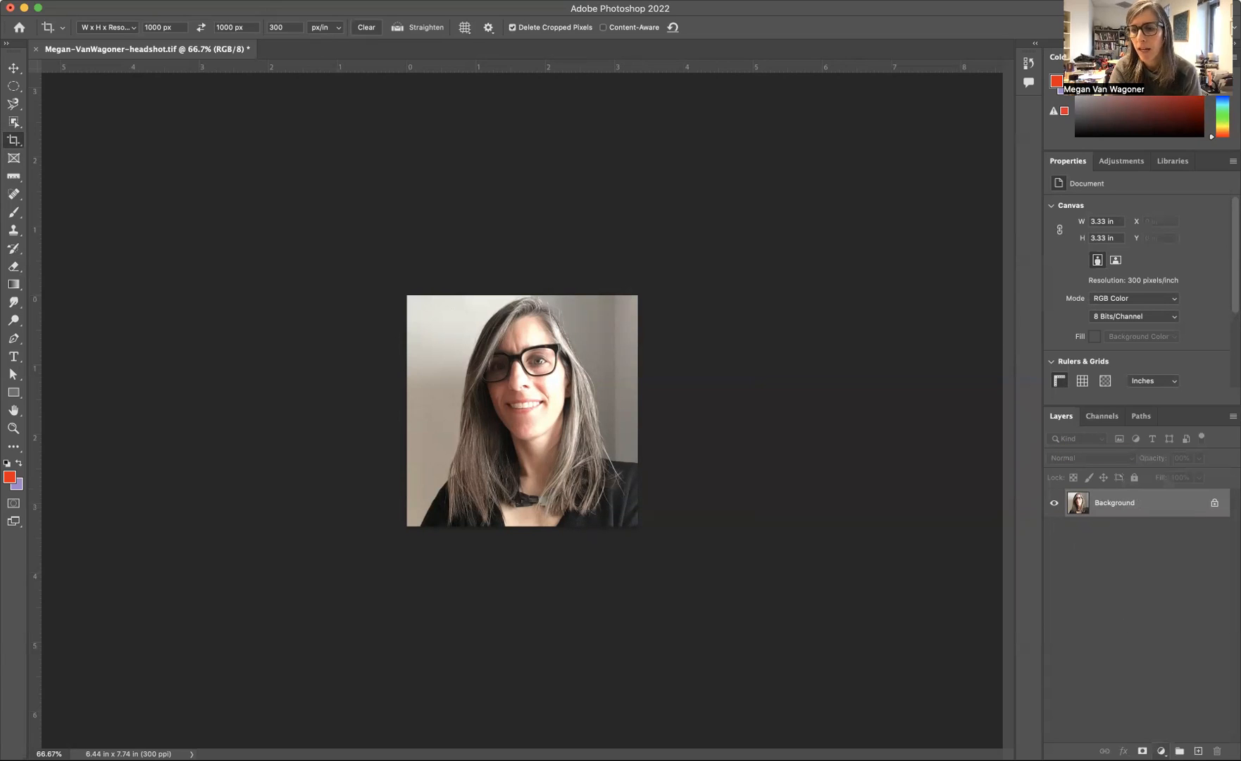
left_click(1162, 751)
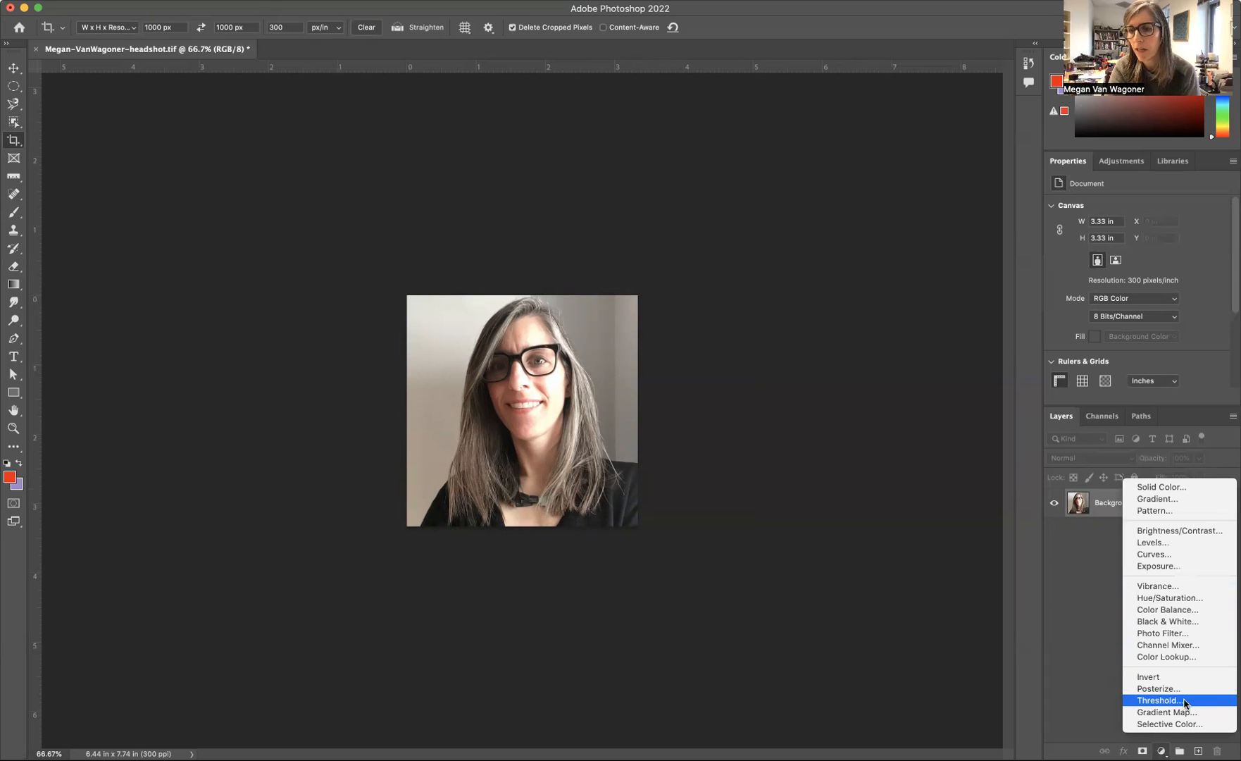
left_click(1159, 544)
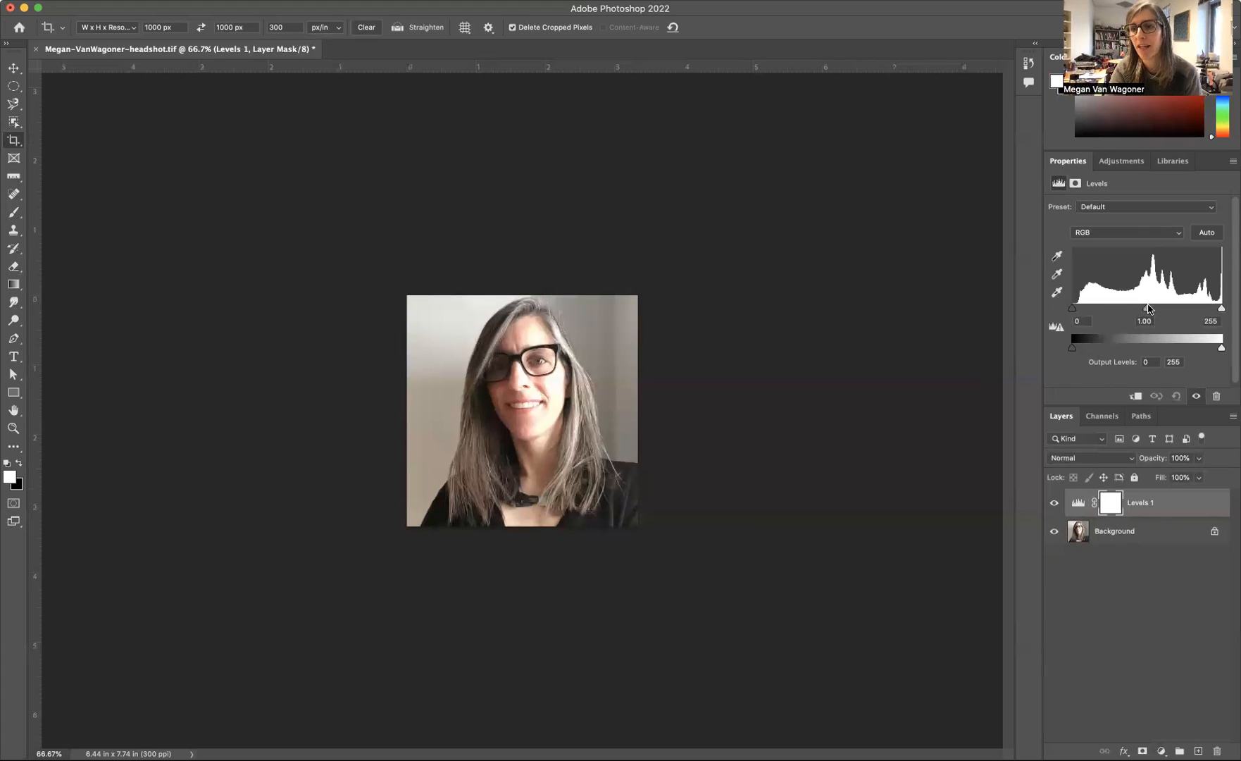
mouse_move(1149, 308)
left_mouse_down()
mouse_move(1101, 309)
mouse_move(1153, 311)
left_mouse_up()
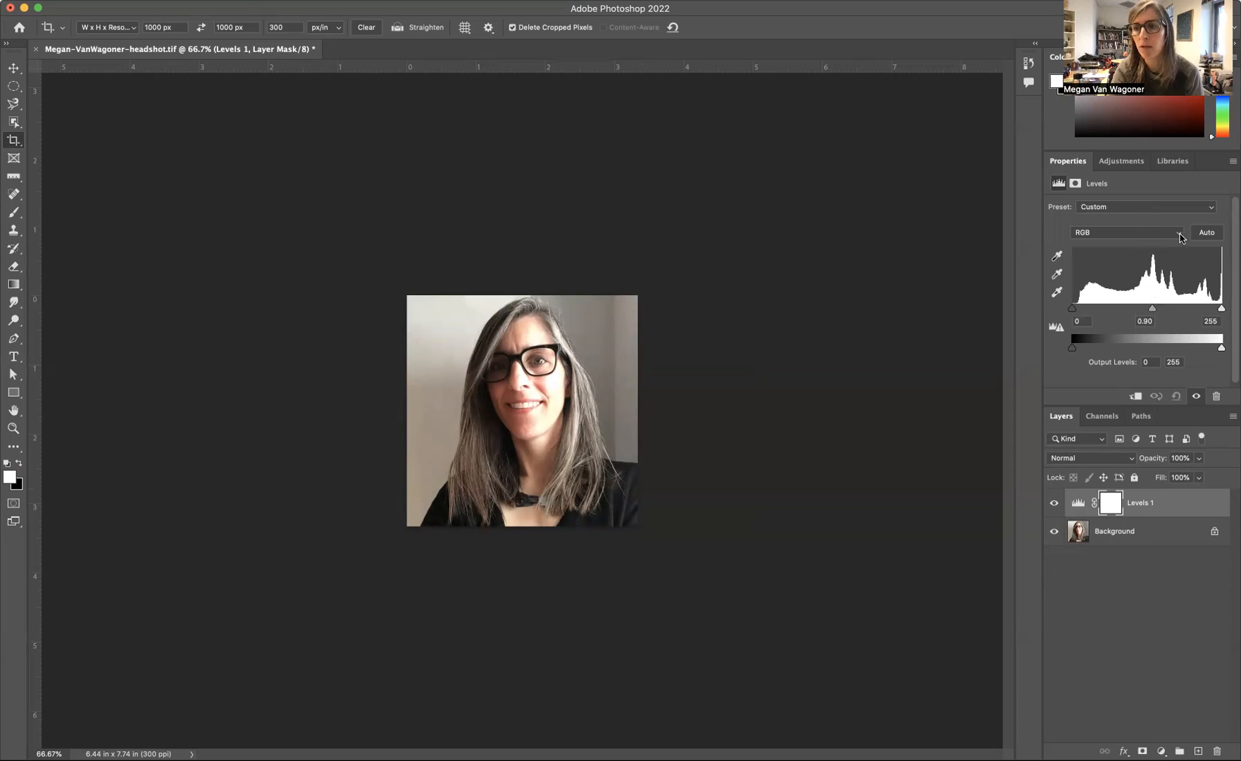
Step: Set the Red channel's midtones to 0.38 in the Levels adjustment
left_click(1181, 238)
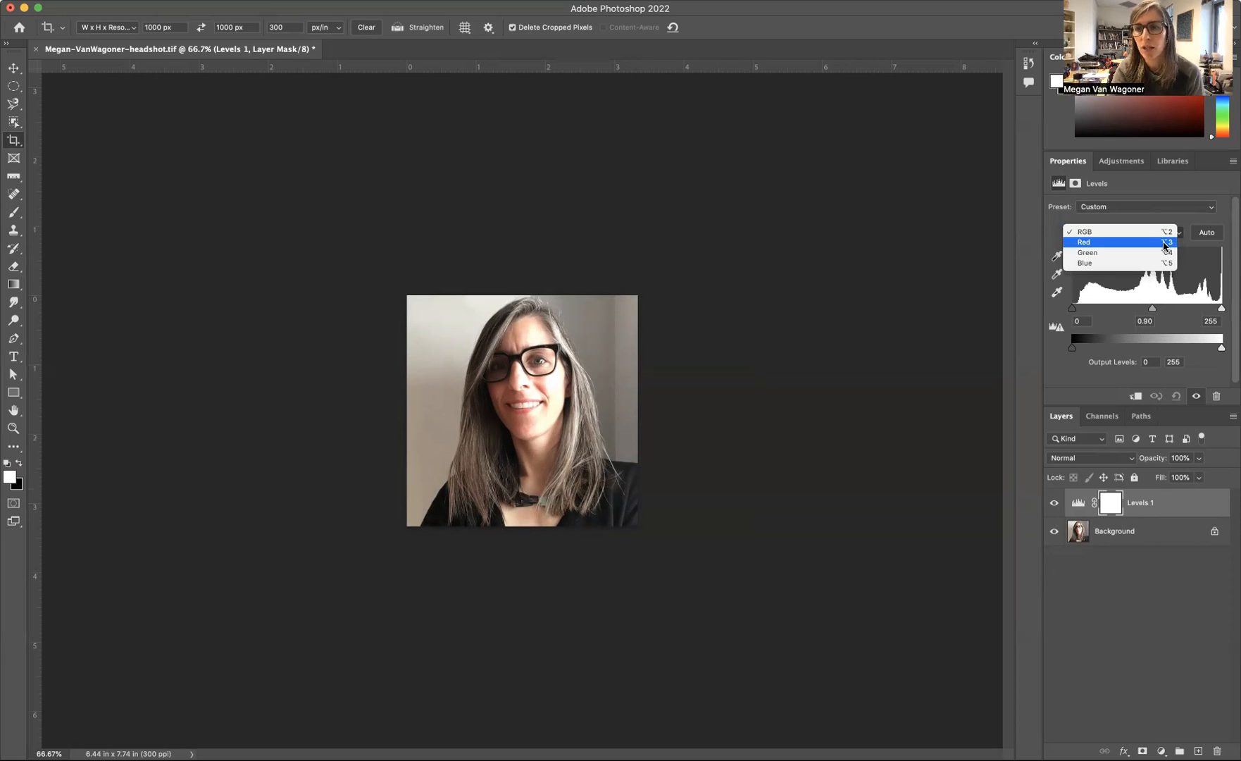
left_click(1166, 243)
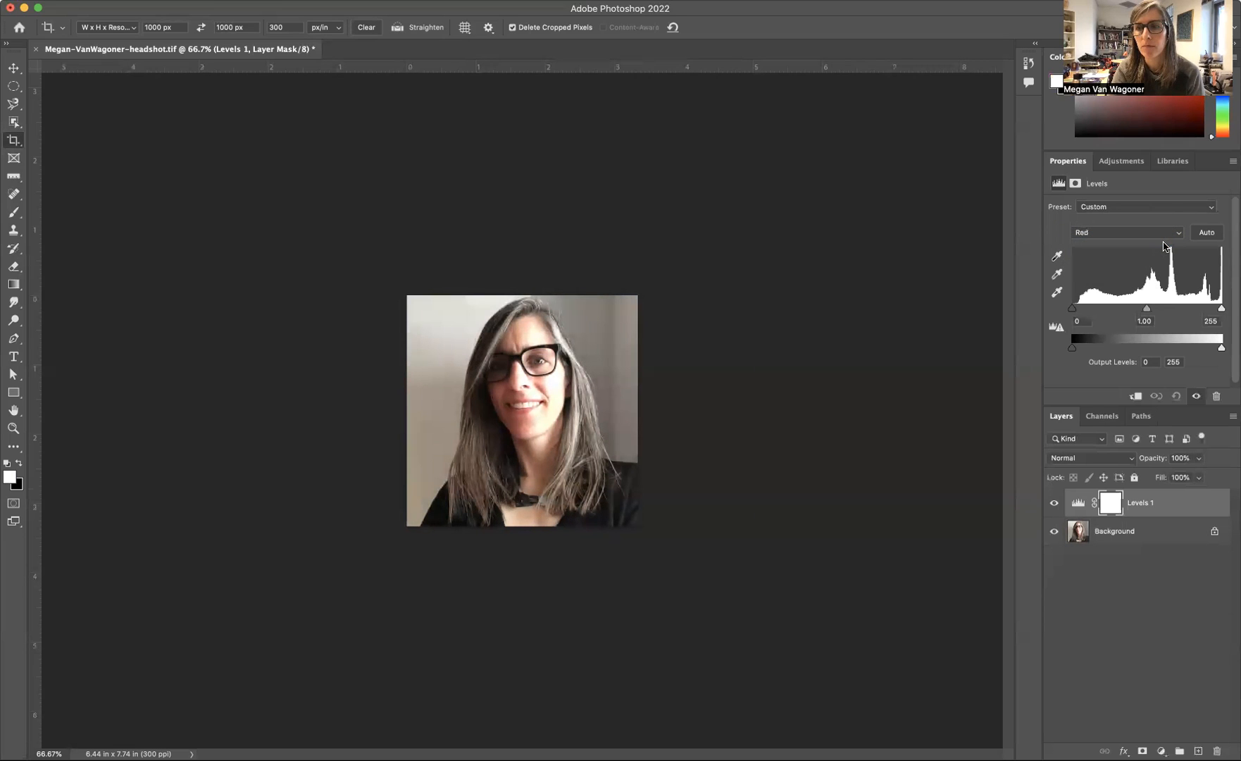
left_click_drag(1147, 308, 1187, 308)
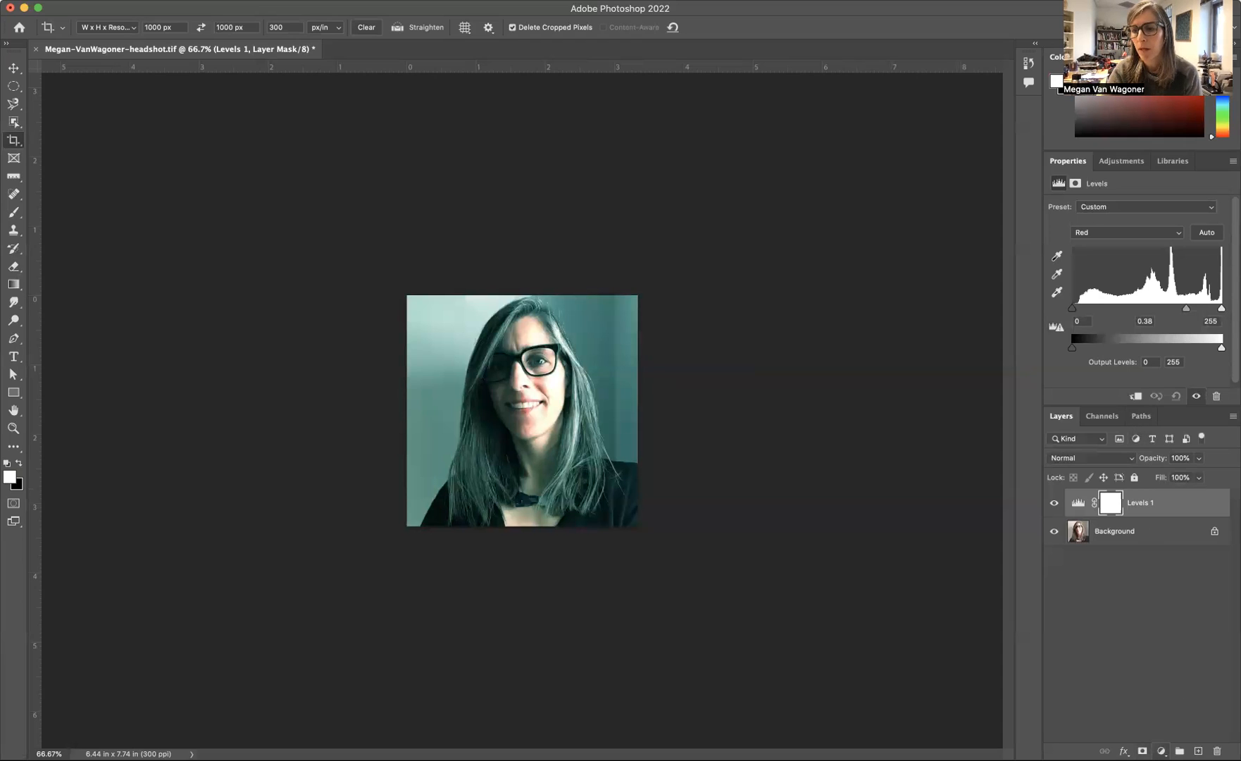
Step: Add a Curves adjustment layer and bend its RGB curve with three points into a wavy shape that rises steeply in the highlights
left_click(1161, 751)
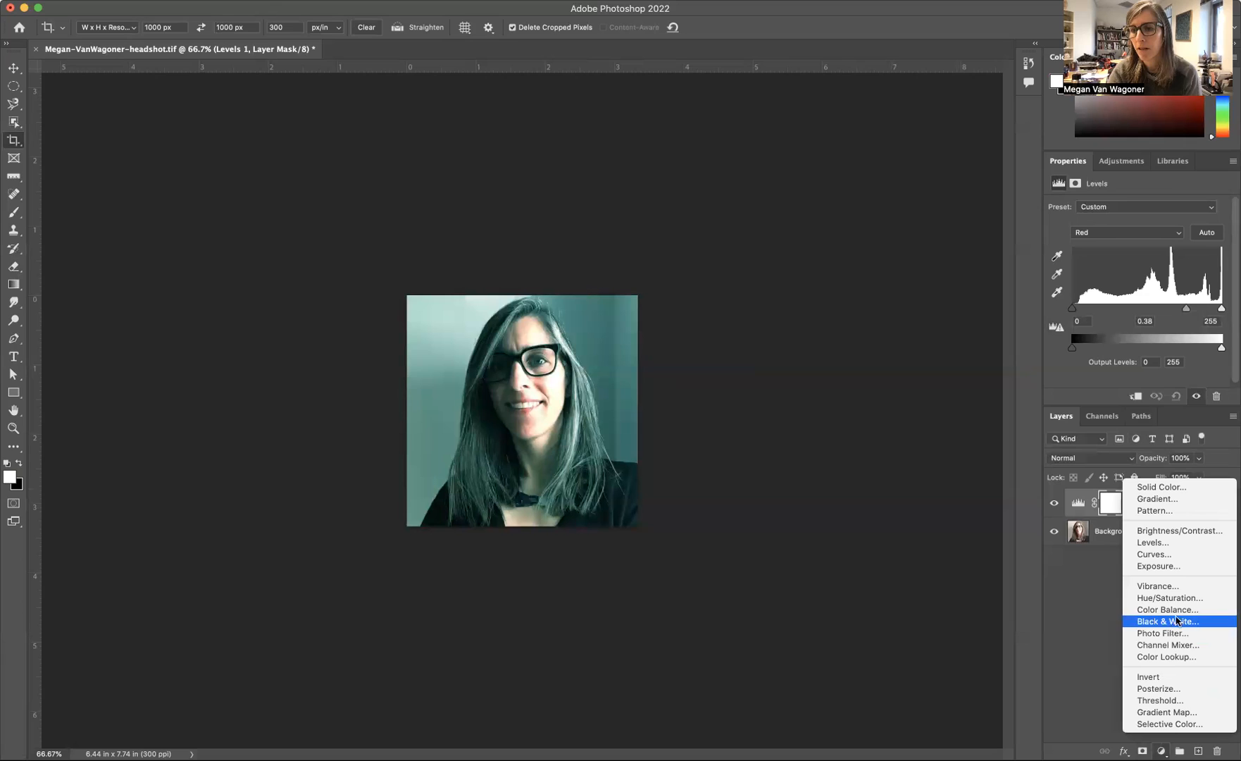
left_click(1171, 554)
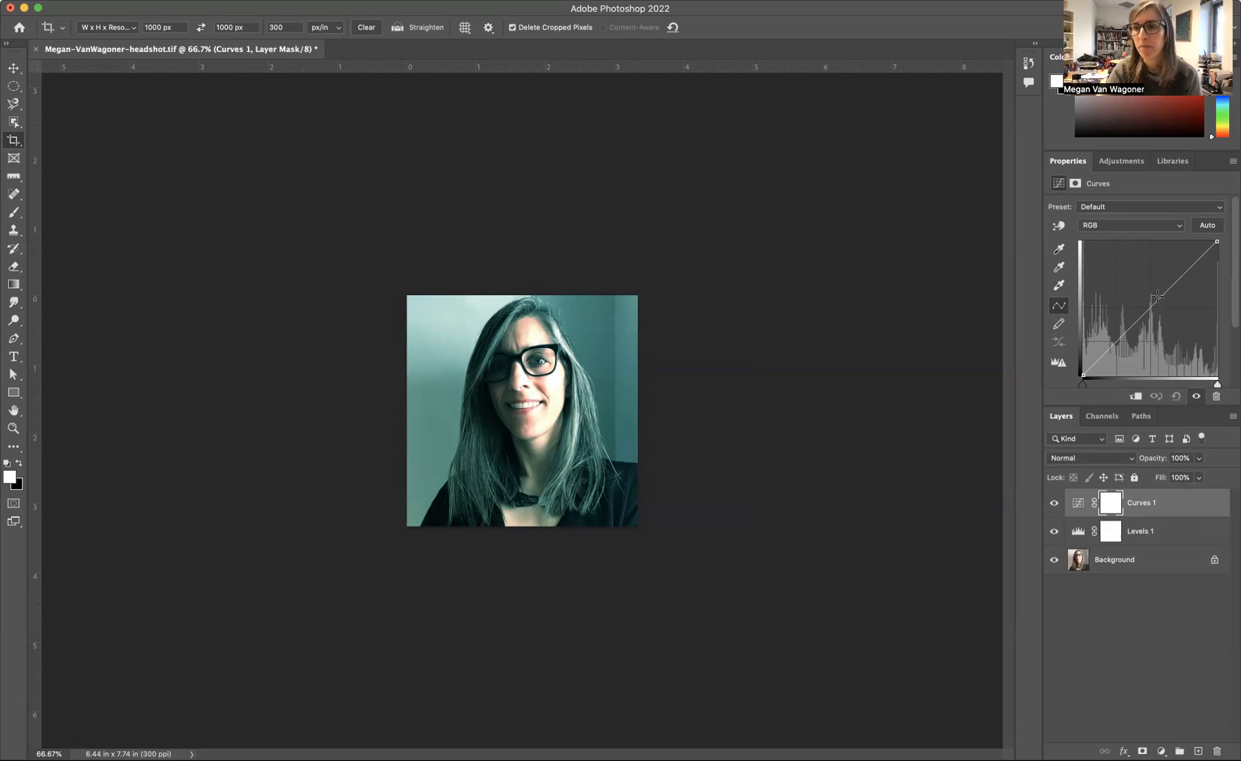
mouse_move(1160, 300)
left_mouse_down()
mouse_move(1110, 262)
mouse_move(1195, 328)
mouse_move(1169, 301)
left_mouse_up()
mouse_move(1122, 343)
left_mouse_down()
mouse_move(1113, 333)
mouse_move(1129, 332)
left_mouse_up()
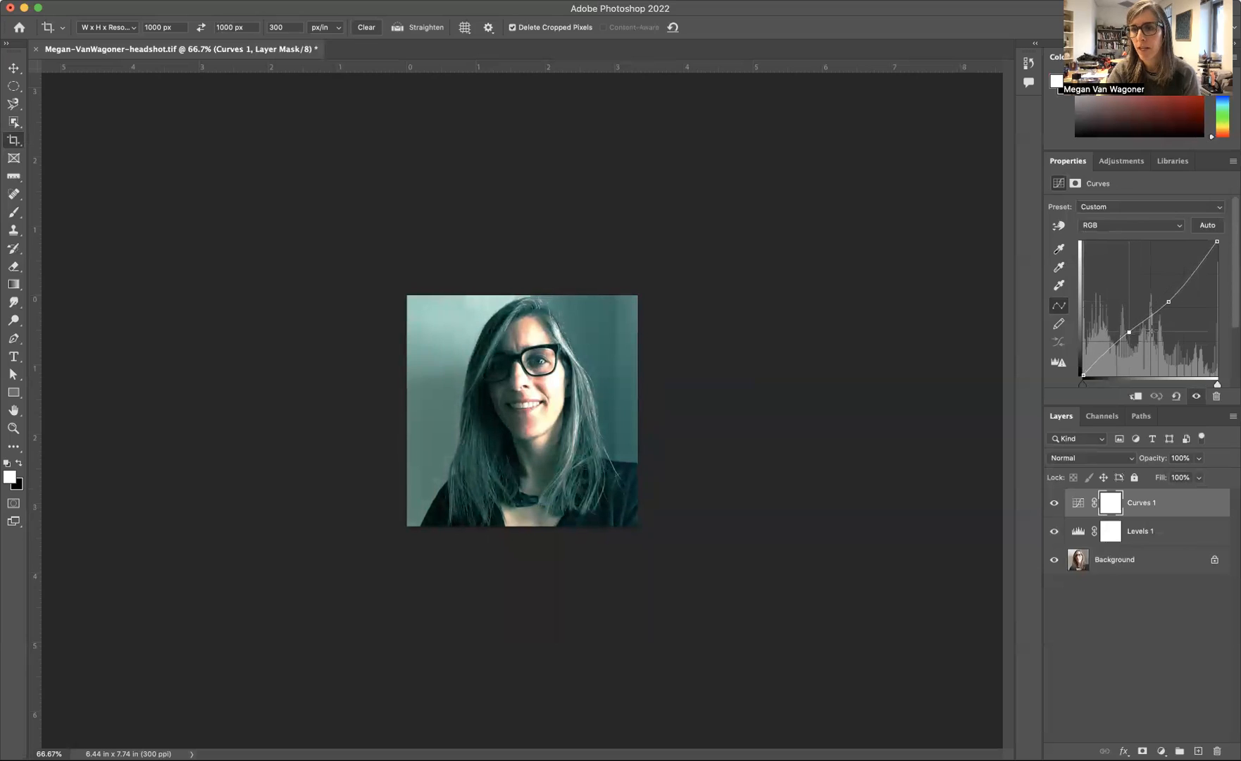
left_click(1169, 301)
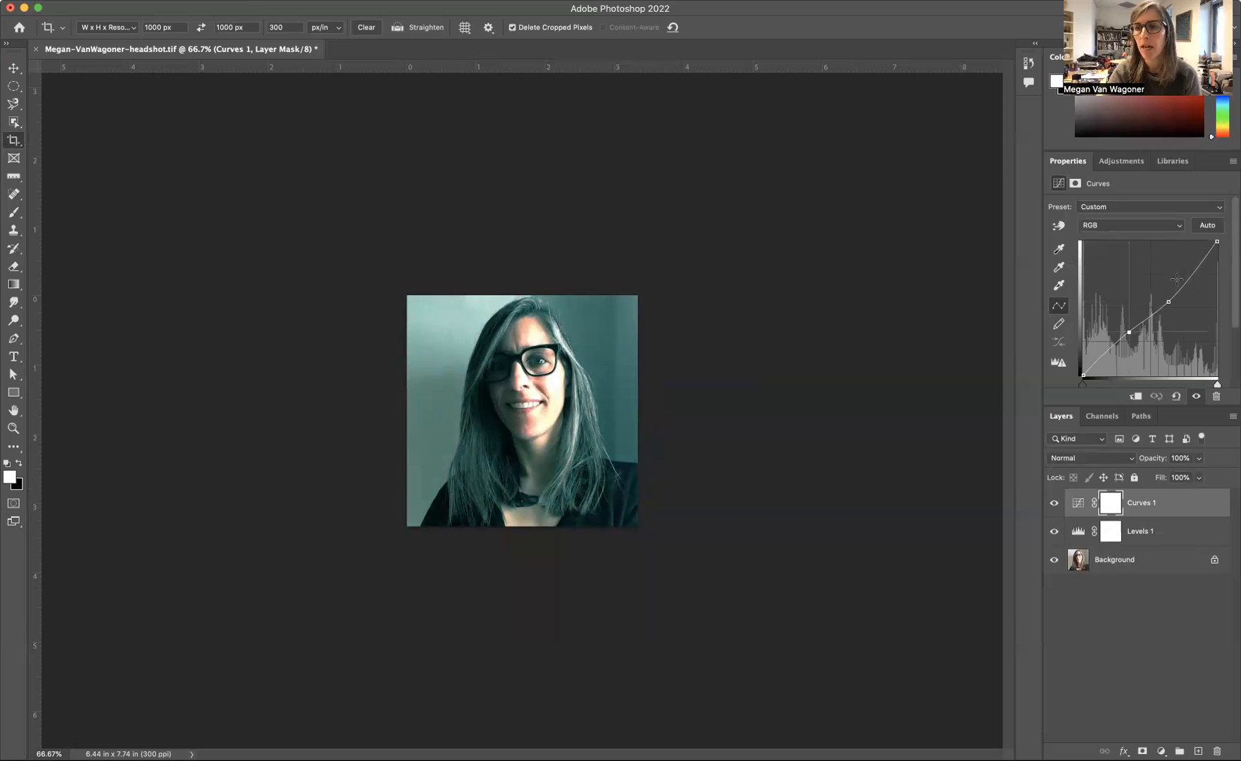
left_click_drag(1175, 276, 1173, 272)
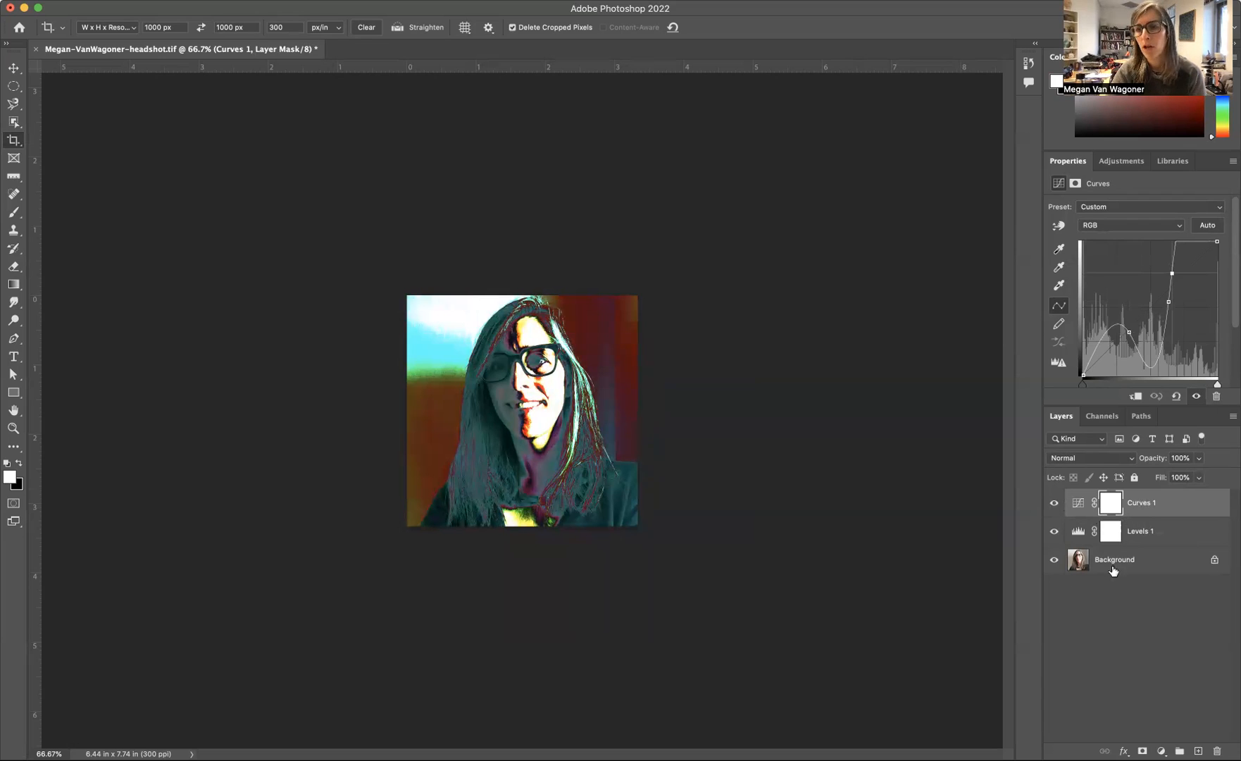
Step: Toggle the visibility of the Curves and Levels layers to compare their effects, leaving only the Curves layer hidden
left_click(1053, 504)
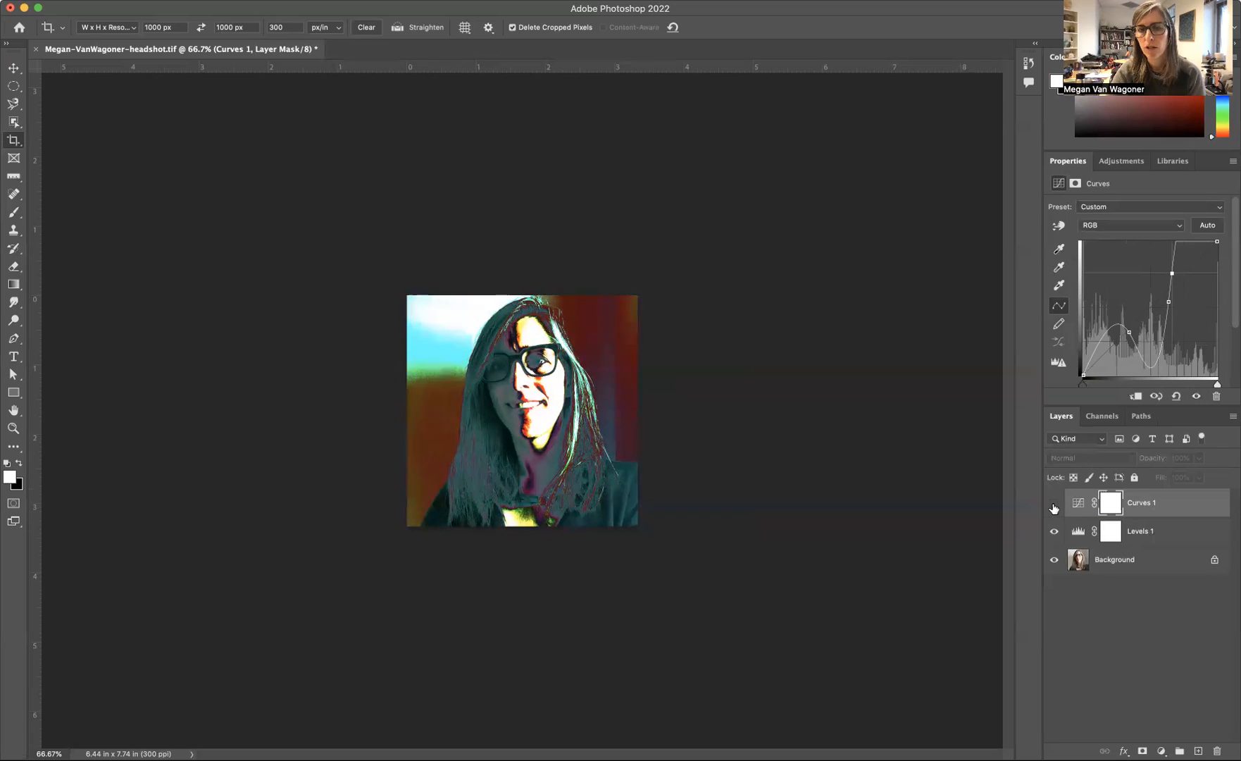
left_click(1053, 505)
left_click(1054, 504)
left_click(1054, 504)
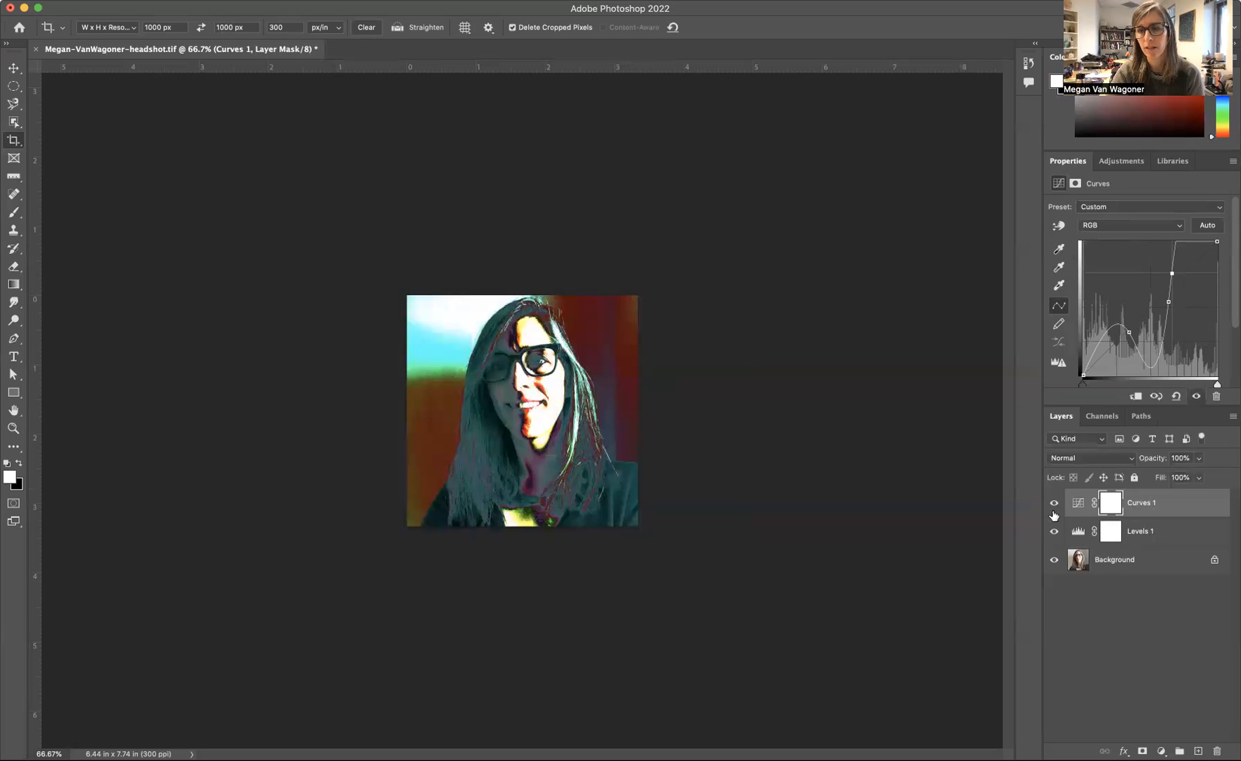
left_click(1055, 532)
left_click(1055, 533)
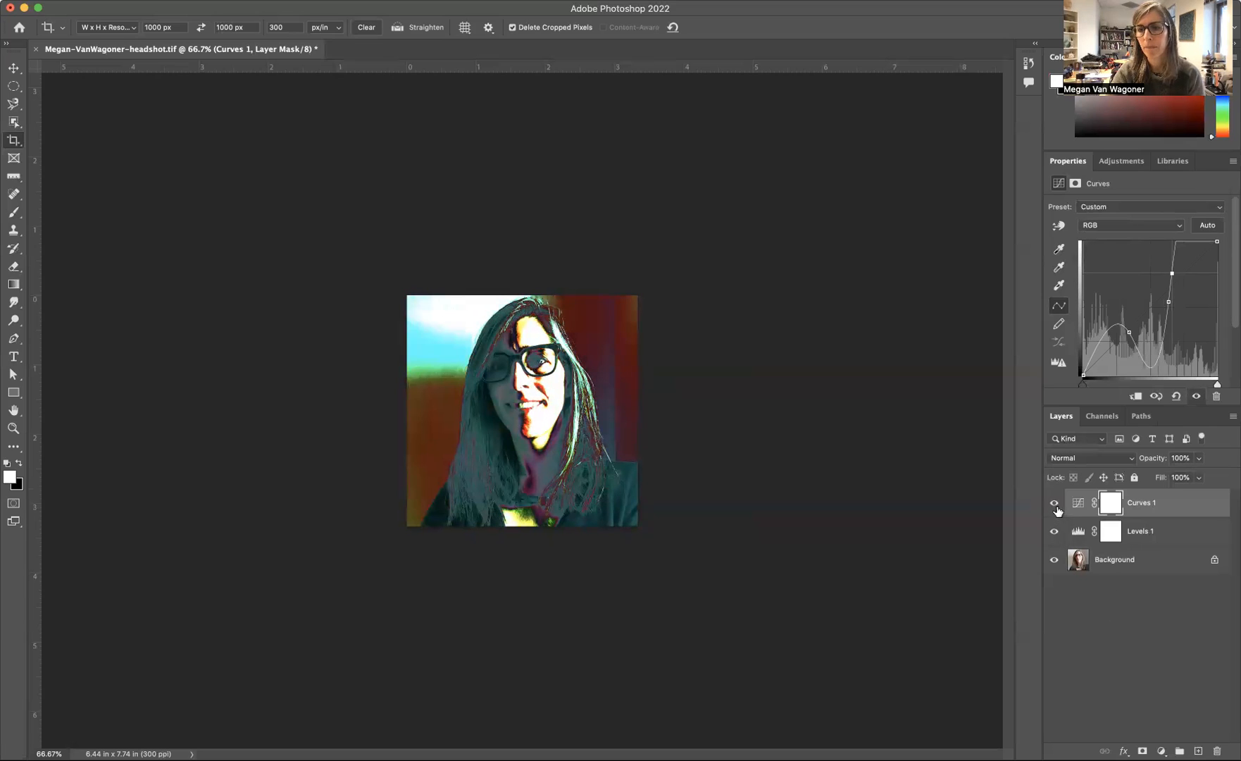
left_click(1055, 505)
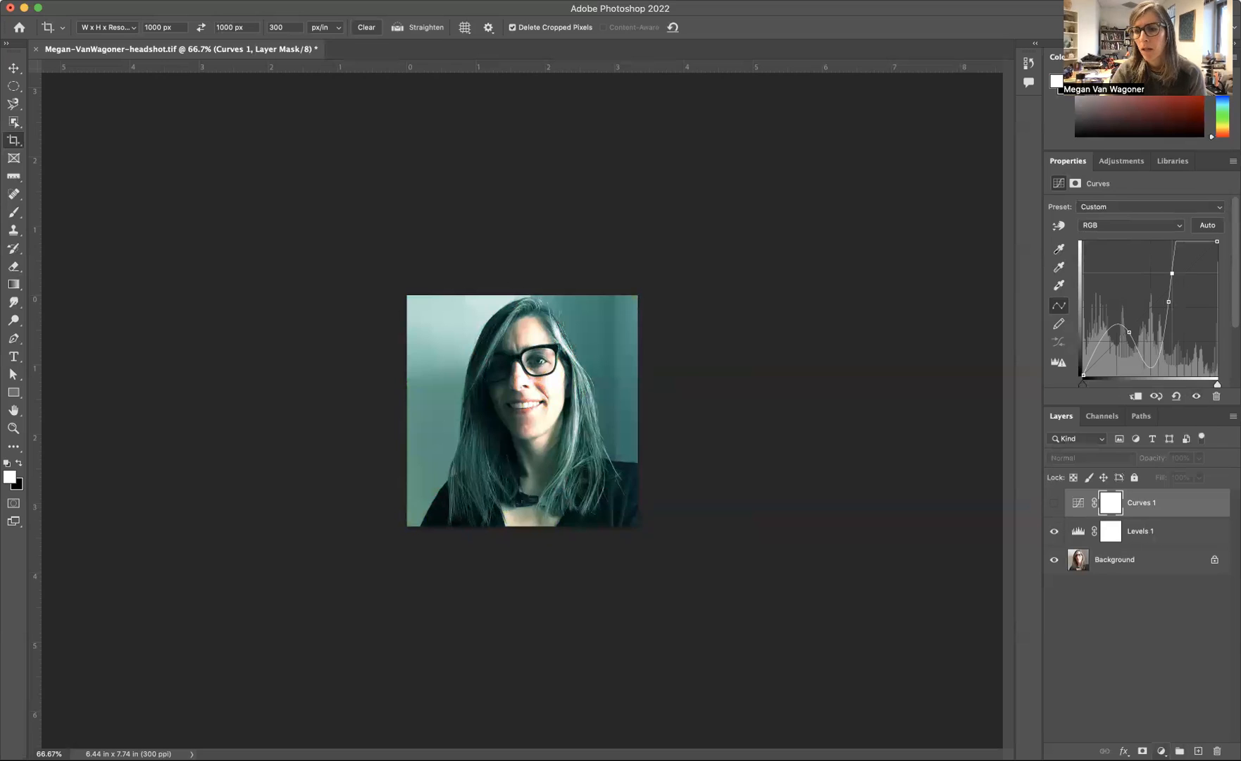
Step: Add a Hue/Saturation adjustment layer with Master hue -35 and saturation -29
left_click(1161, 751)
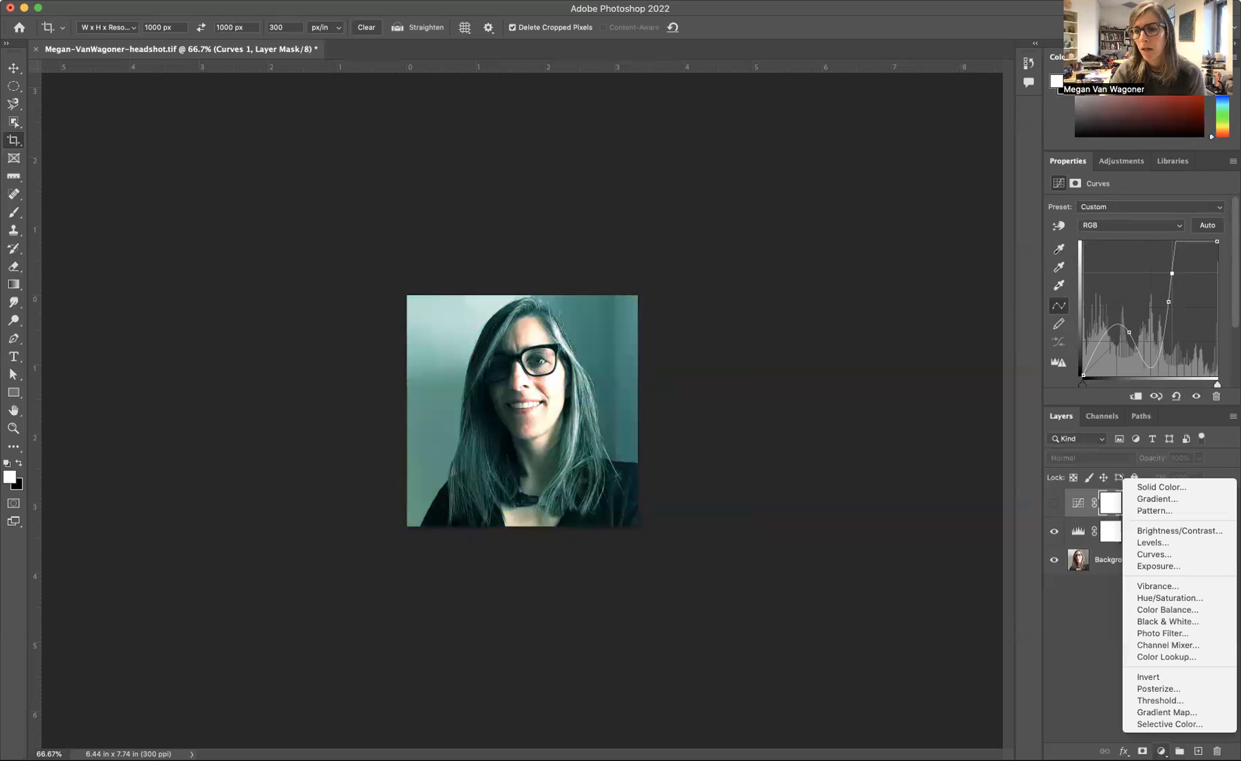
left_click(1176, 600)
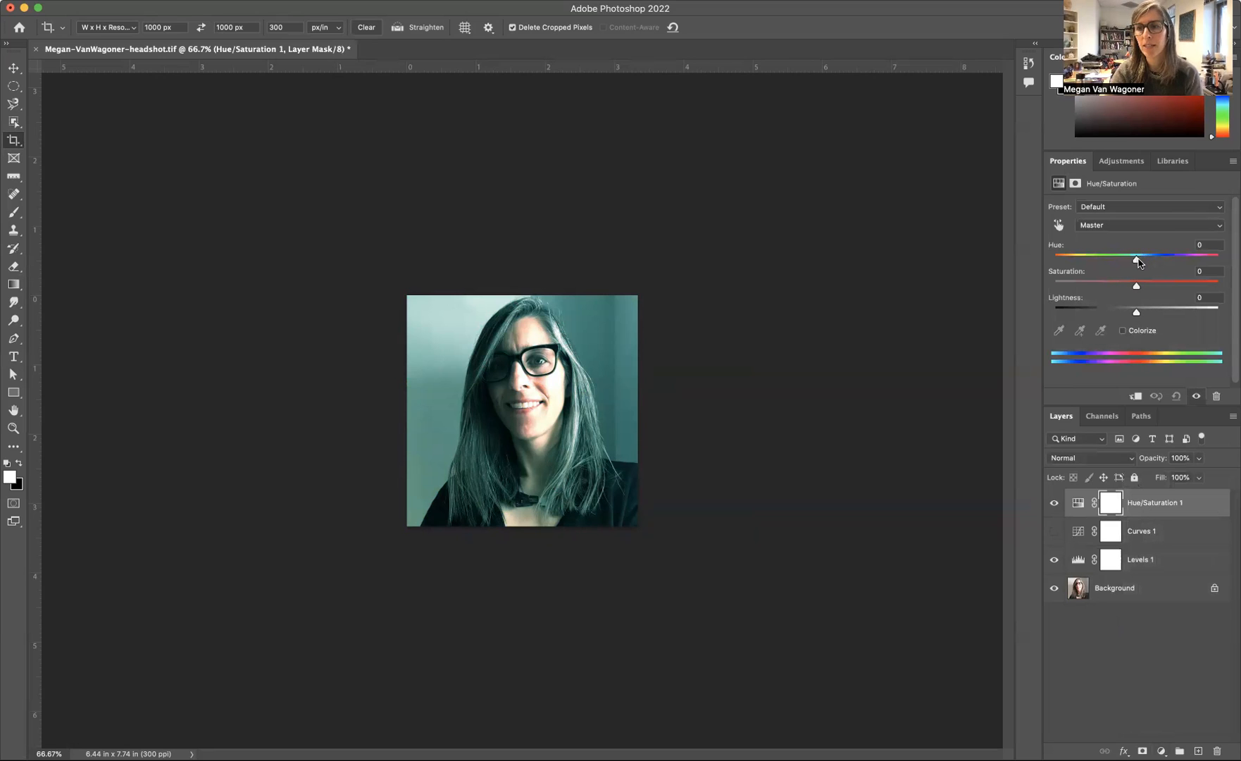
left_click_drag(1138, 262, 1114, 289)
Step: Set the saturation of the Magentas range to -100 in the Hue/Saturation adjustment
left_click(1098, 226)
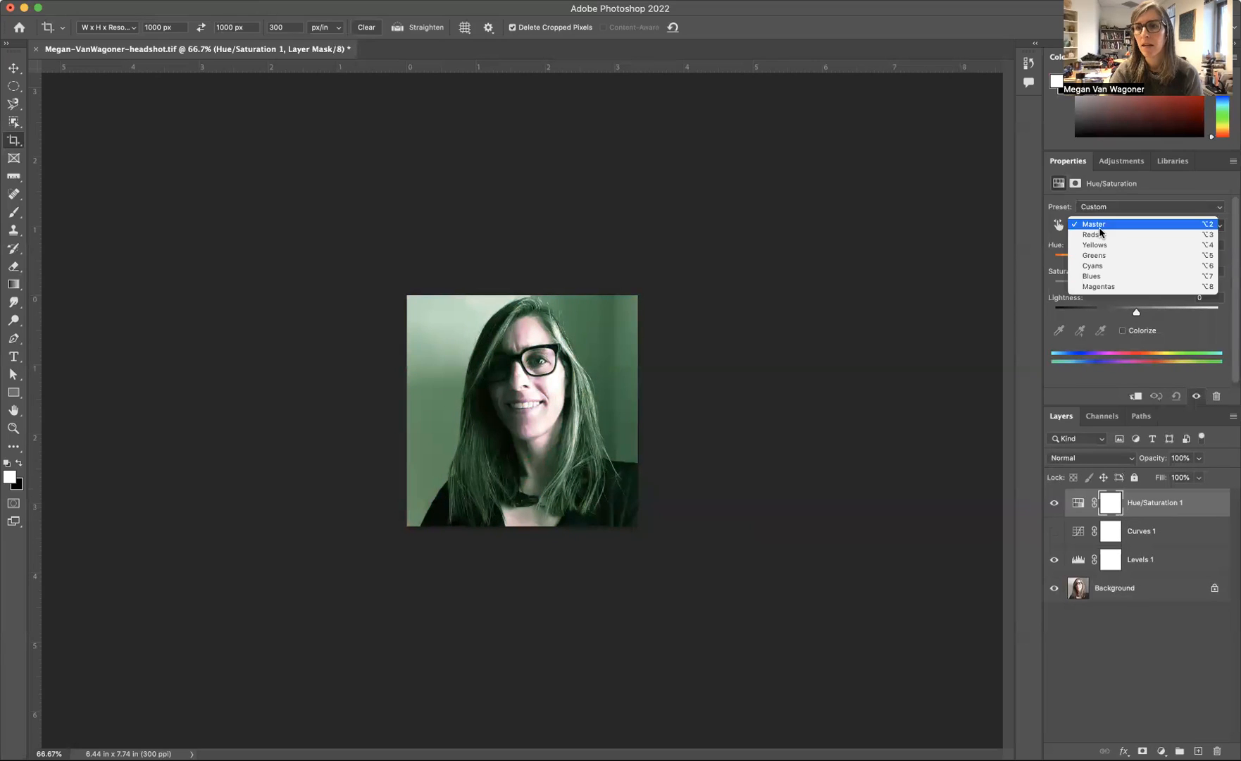
left_click(1104, 288)
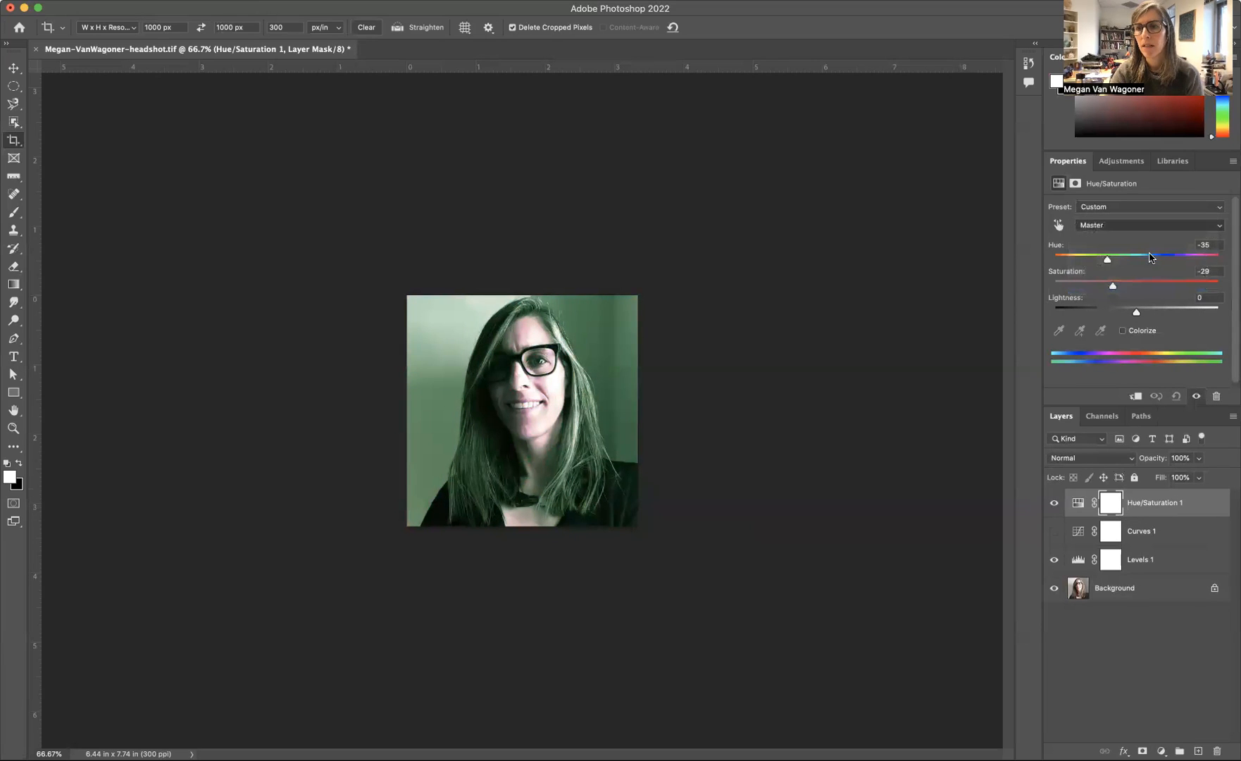
mouse_move(1136, 286)
left_mouse_down()
mouse_move(1085, 292)
mouse_move(1116, 288)
left_mouse_up()
left_click_drag(1041, 310, 1035, 308)
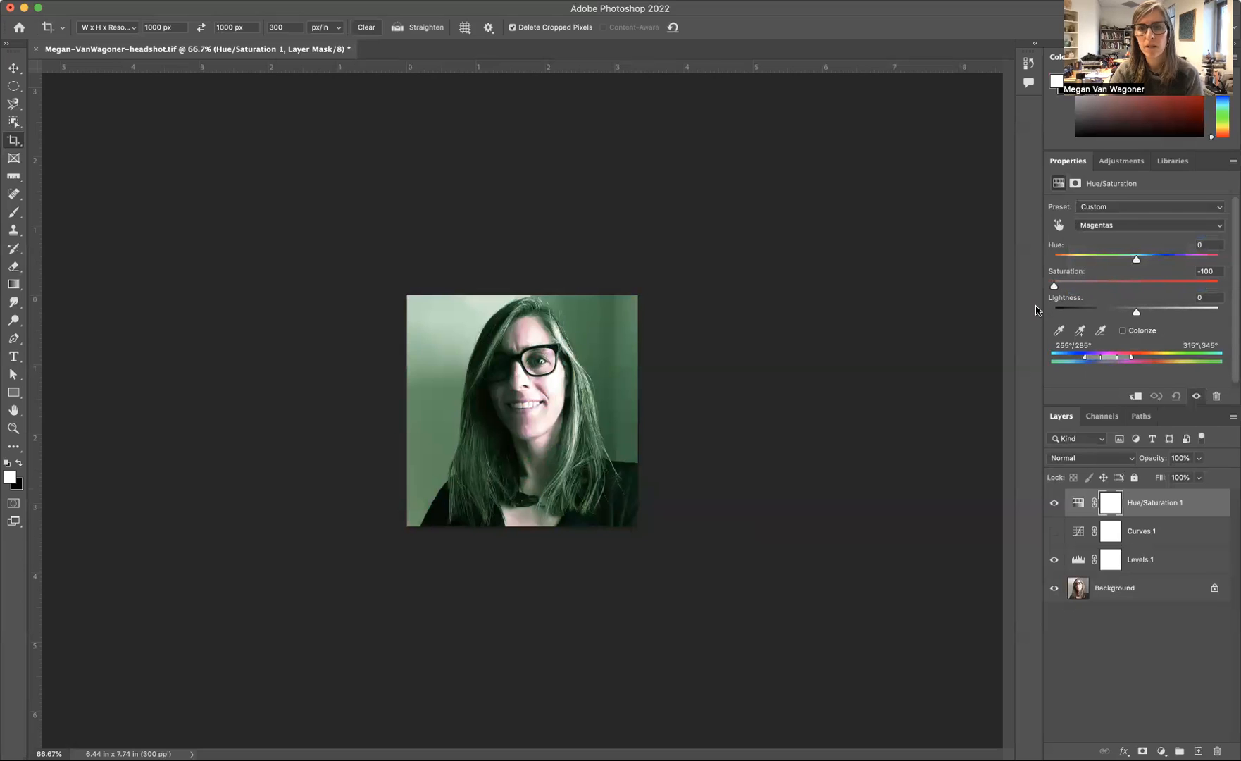
Step: Set the Reds range to saturation -38 and lightness +39 in the Hue/Saturation adjustment
left_click(1126, 228)
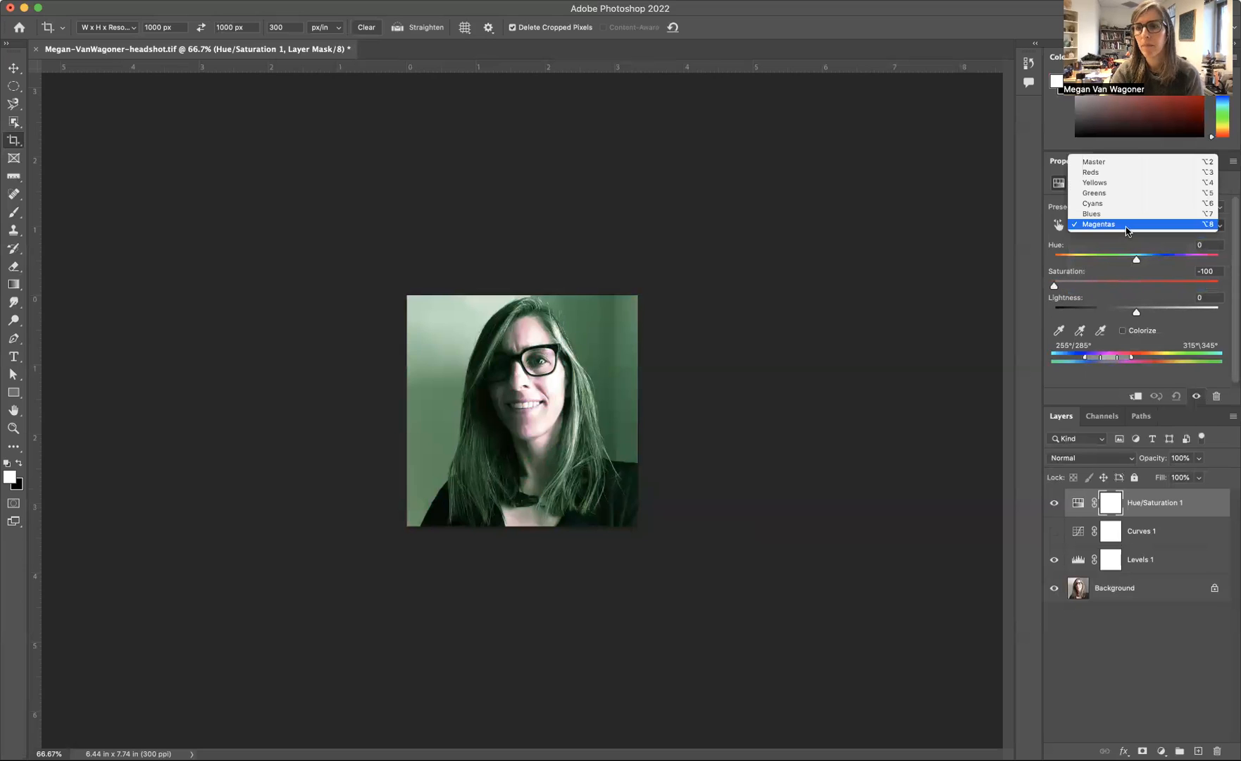
left_click(1124, 176)
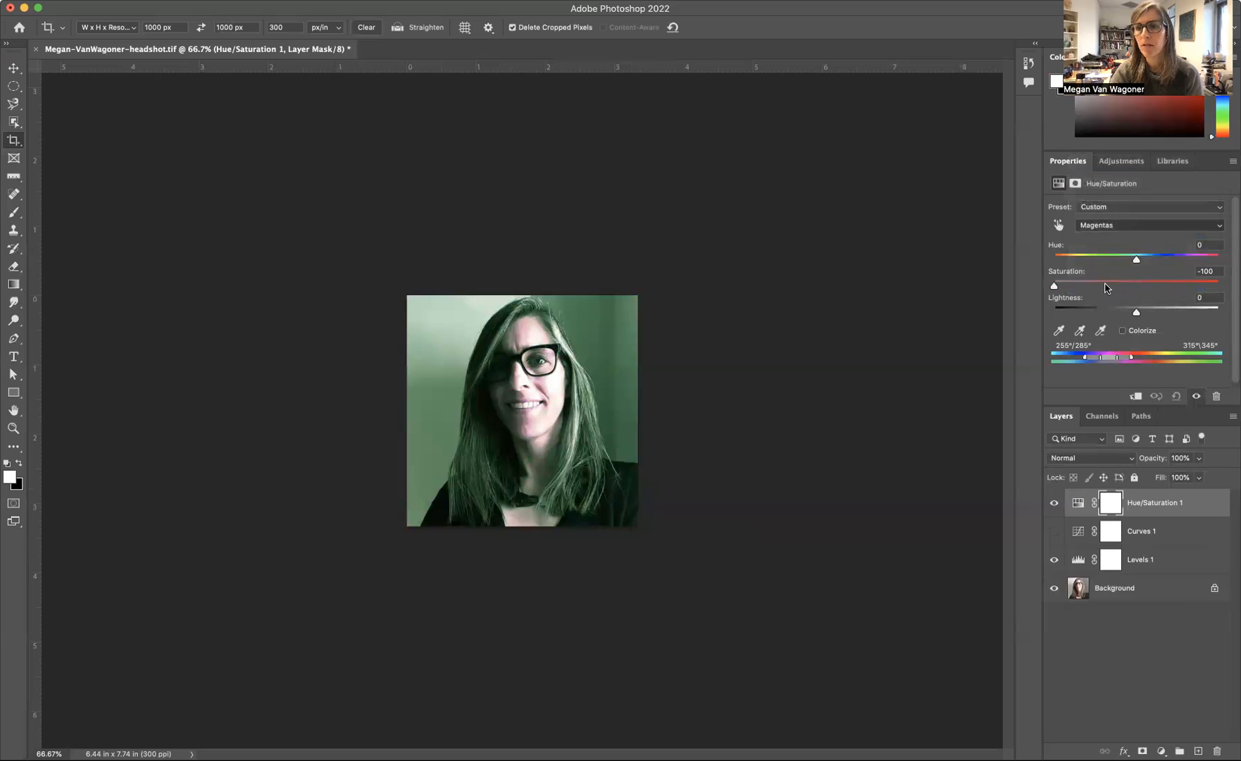
left_click_drag(1136, 287, 1169, 316)
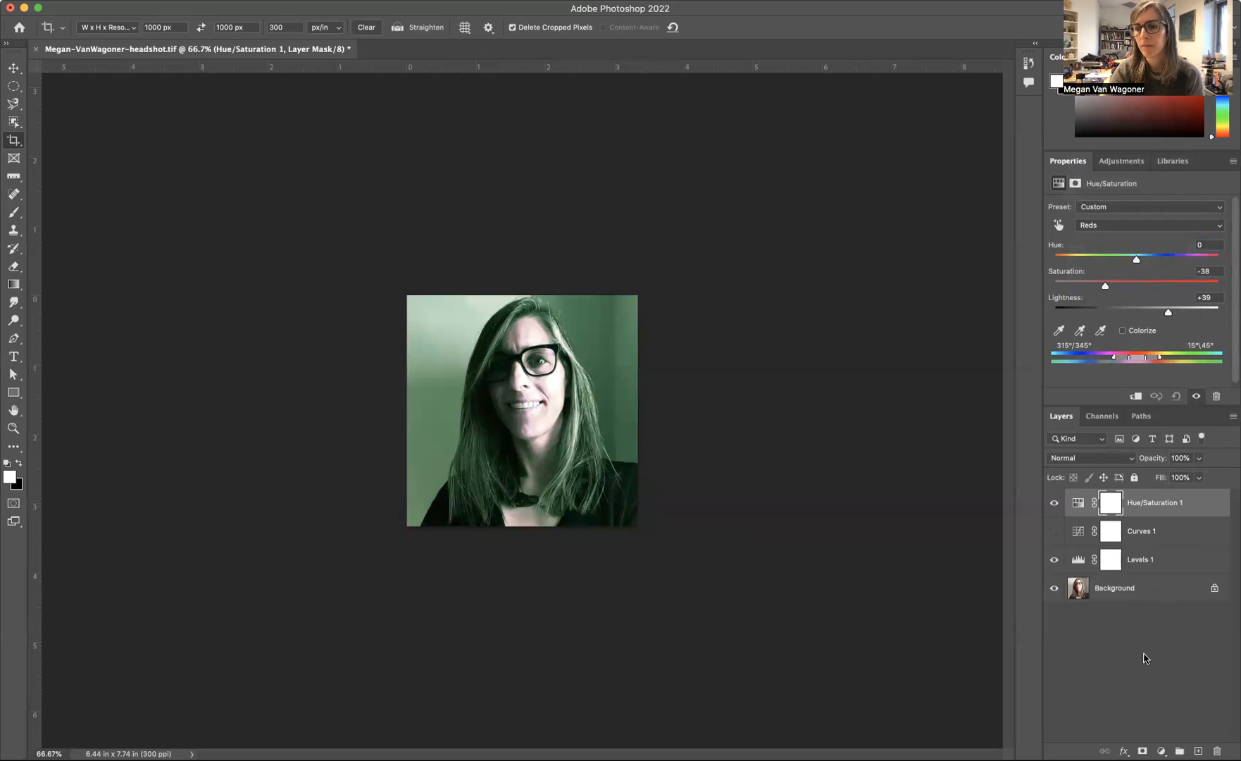
Step: Add a Posterize adjustment layer above the Hue/Saturation layer and set it to 5 levels
left_click(1162, 751)
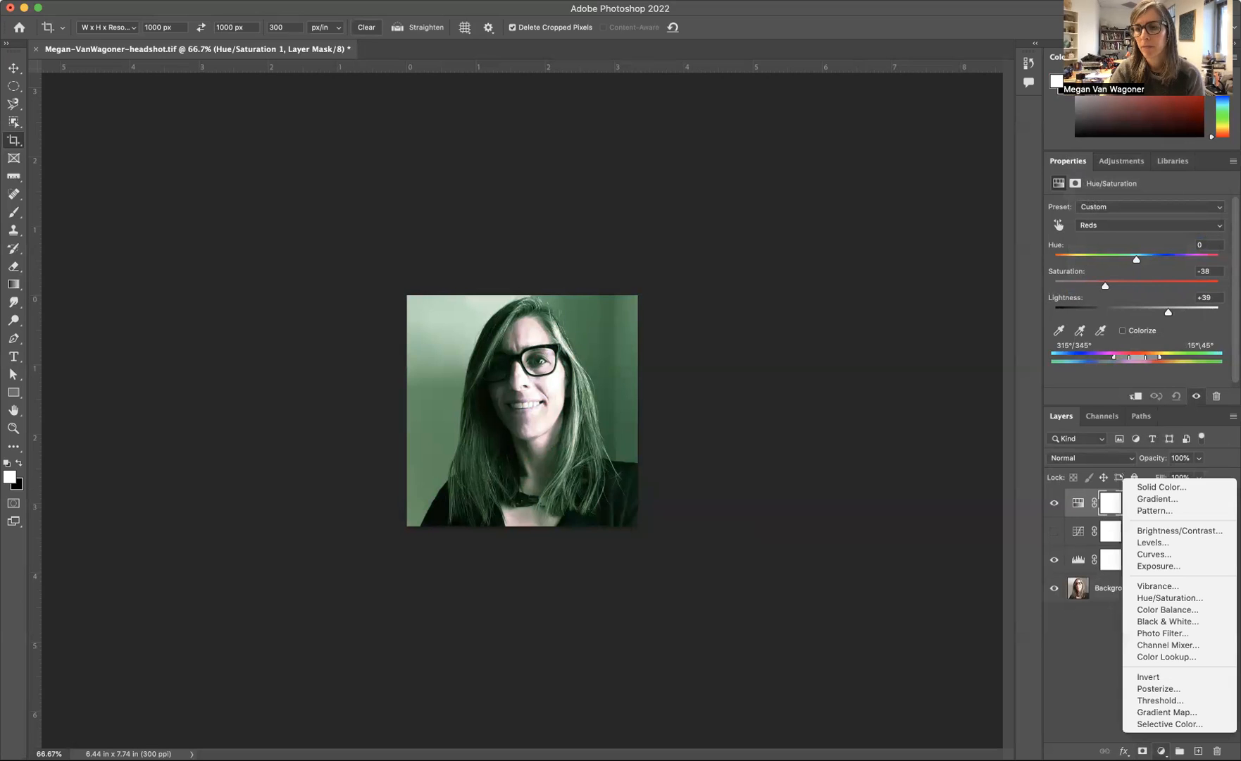
left_click(1169, 688)
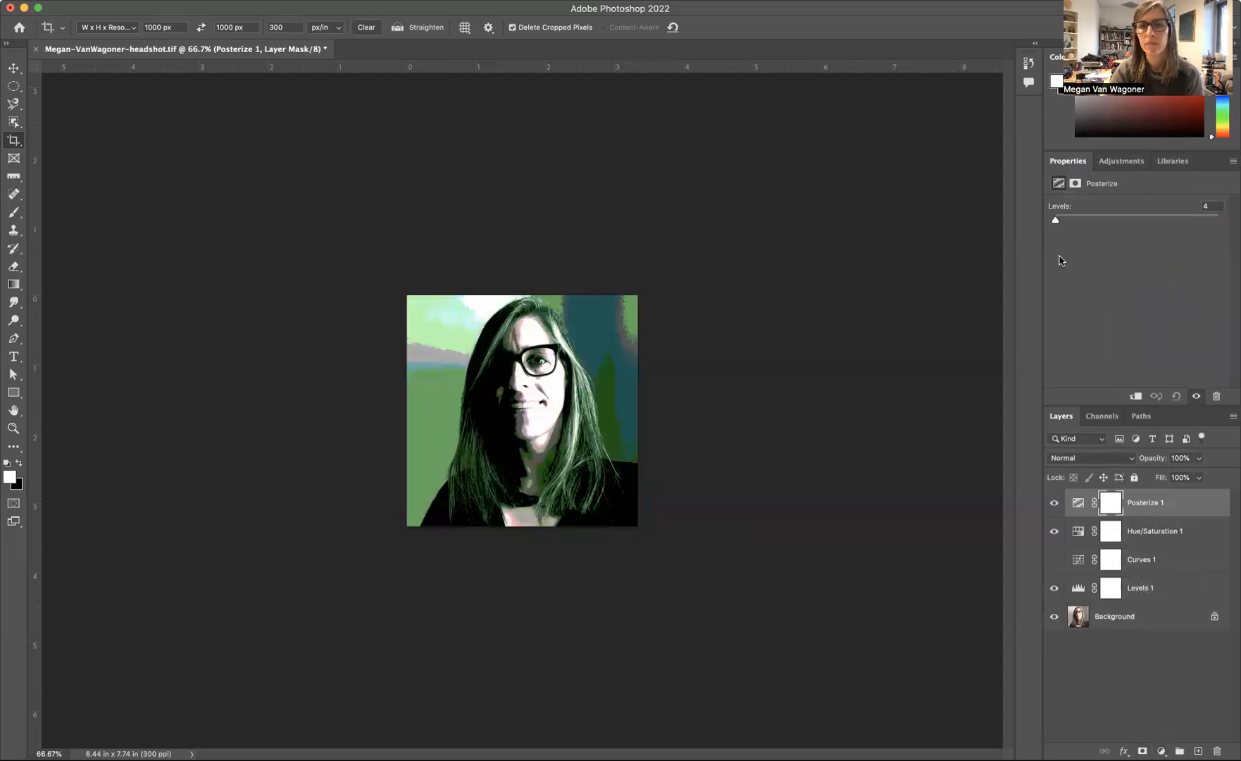
mouse_move(1057, 220)
left_mouse_down()
mouse_move(1112, 235)
mouse_move(1036, 234)
mouse_move(1056, 235)
left_mouse_up()
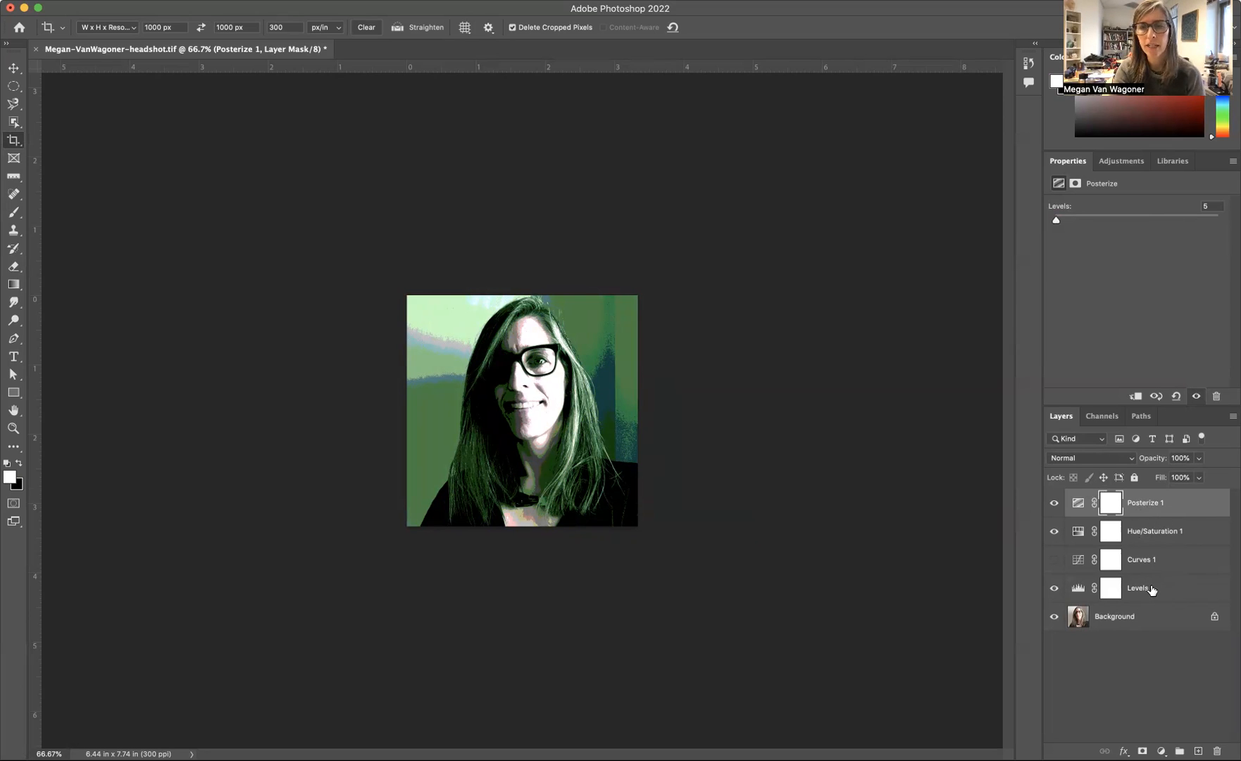
Step: Toggle the visibility of the Curves, Hue/Saturation and Posterize layers to compare their effects, leaving only Curves hidden
left_click(1054, 561)
left_click(1056, 561)
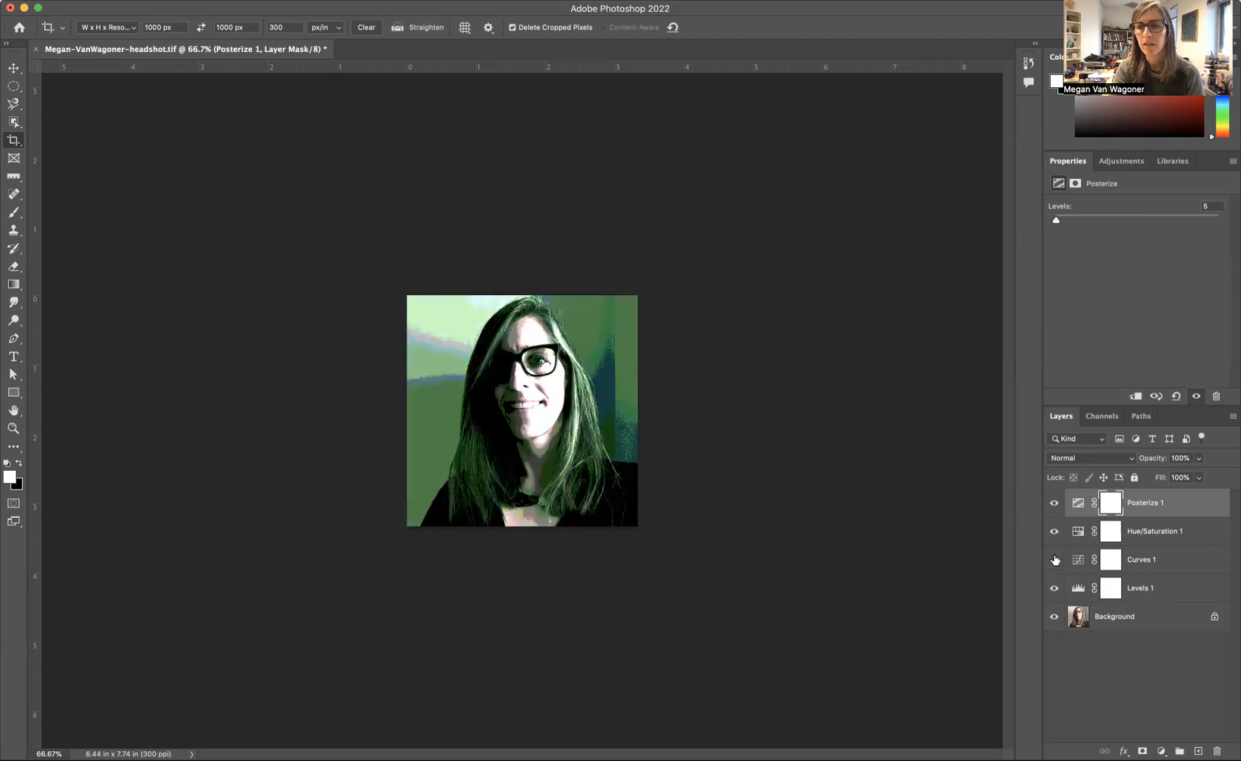
left_click(1053, 532)
left_click(1053, 532)
left_click(1055, 503)
left_click(1054, 504)
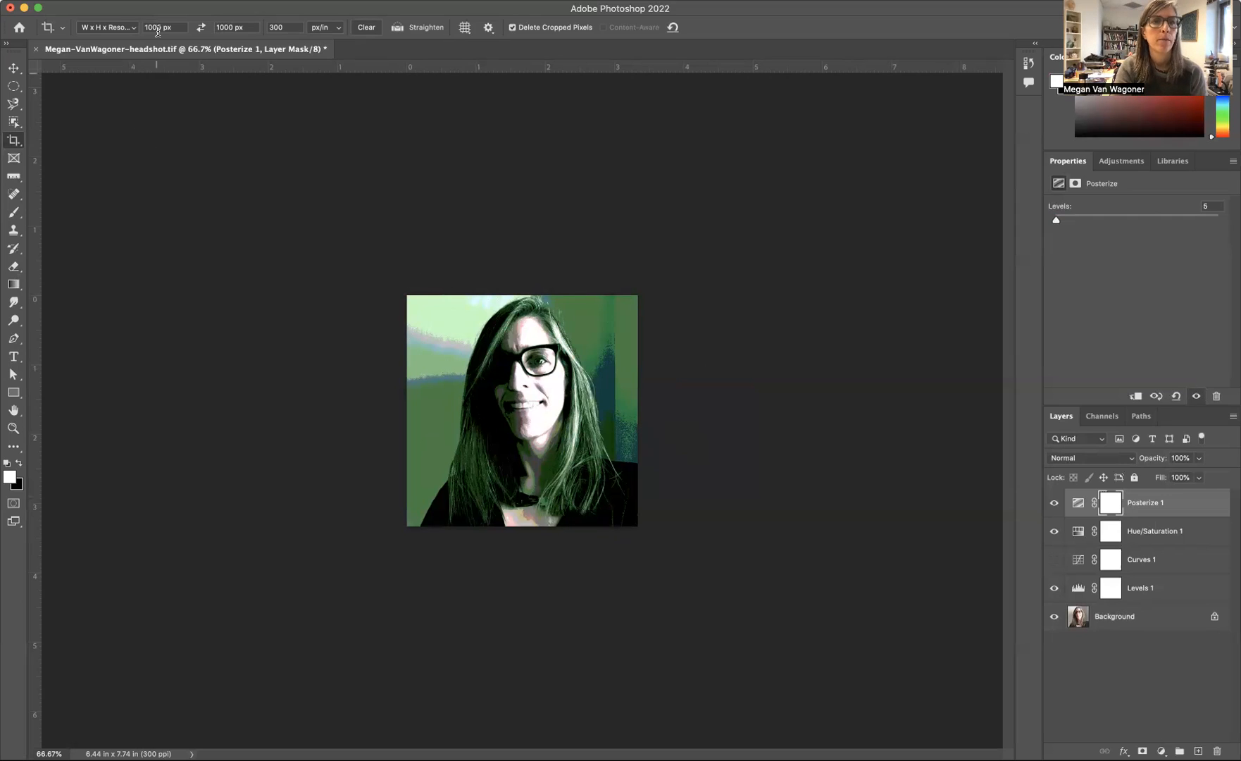
Step: Save the layered image under a new name, the person's surname followed by "-selfie", as a TIFF without image compression
left_click(108, 1)
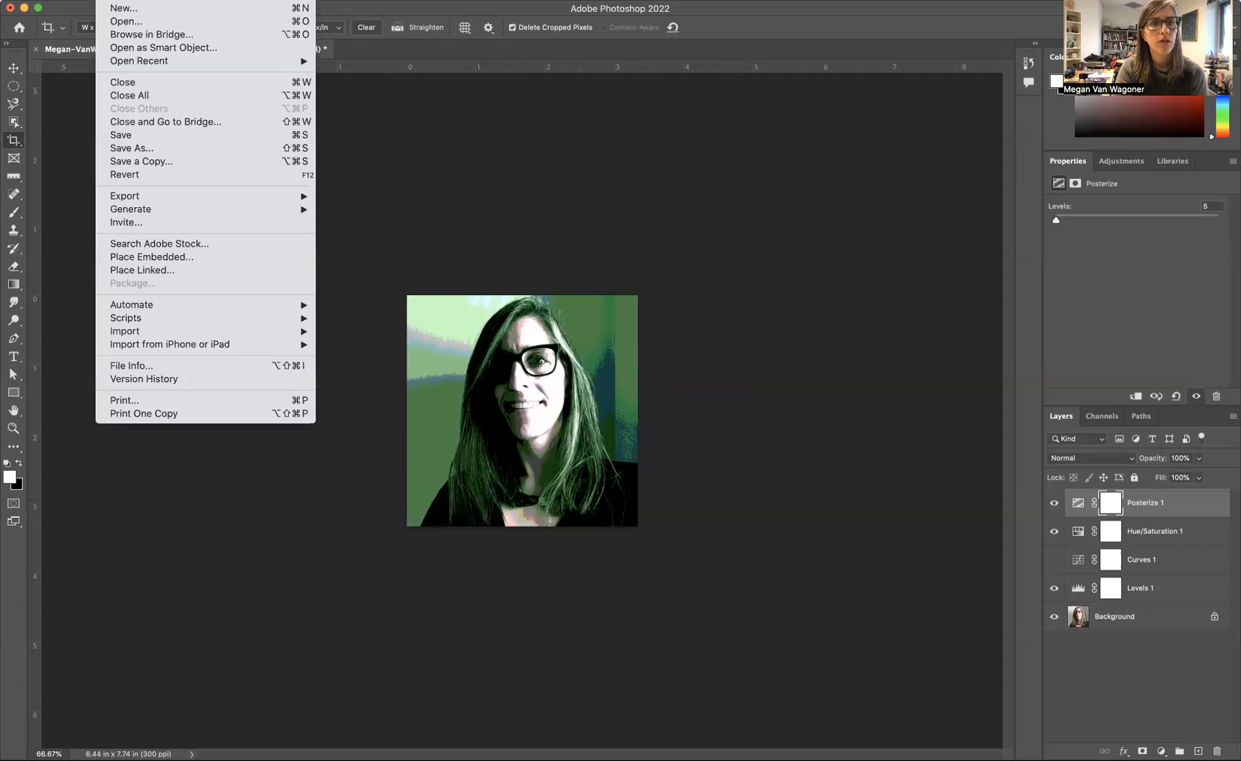
left_click(136, 151)
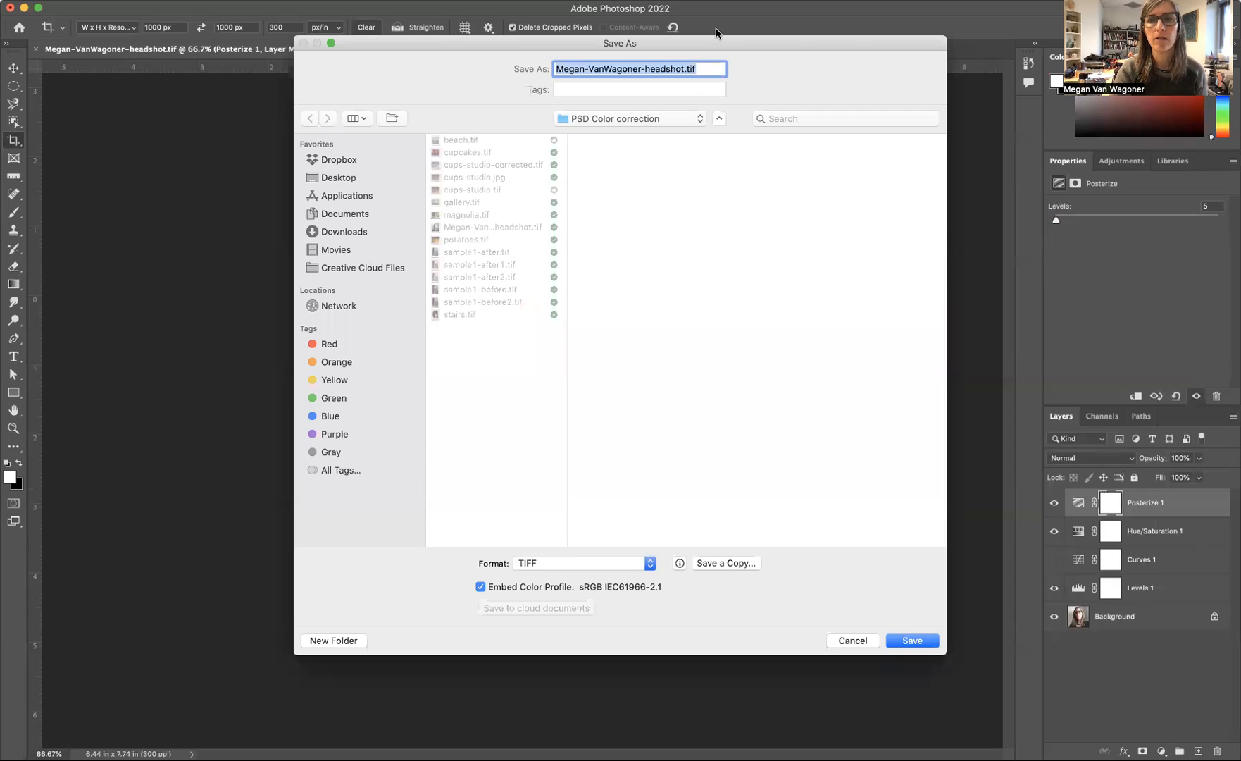
double_click(681, 69)
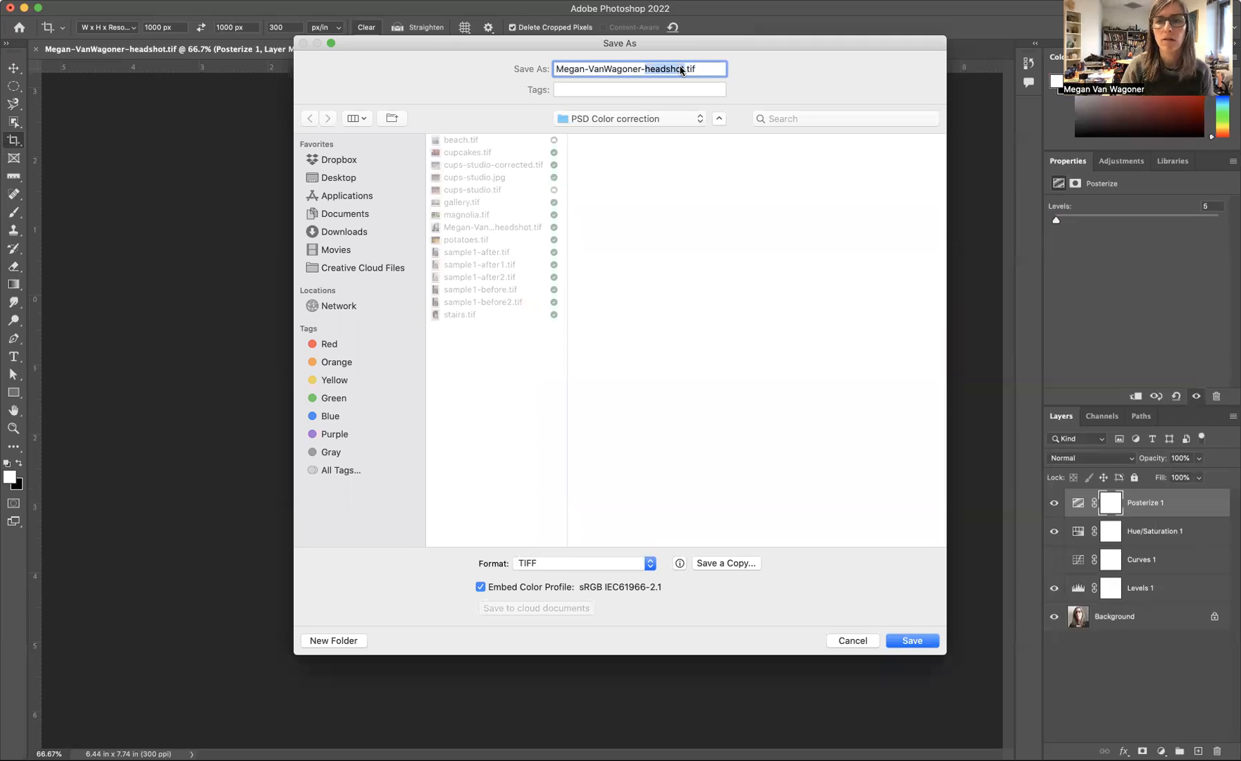
type("selfie")
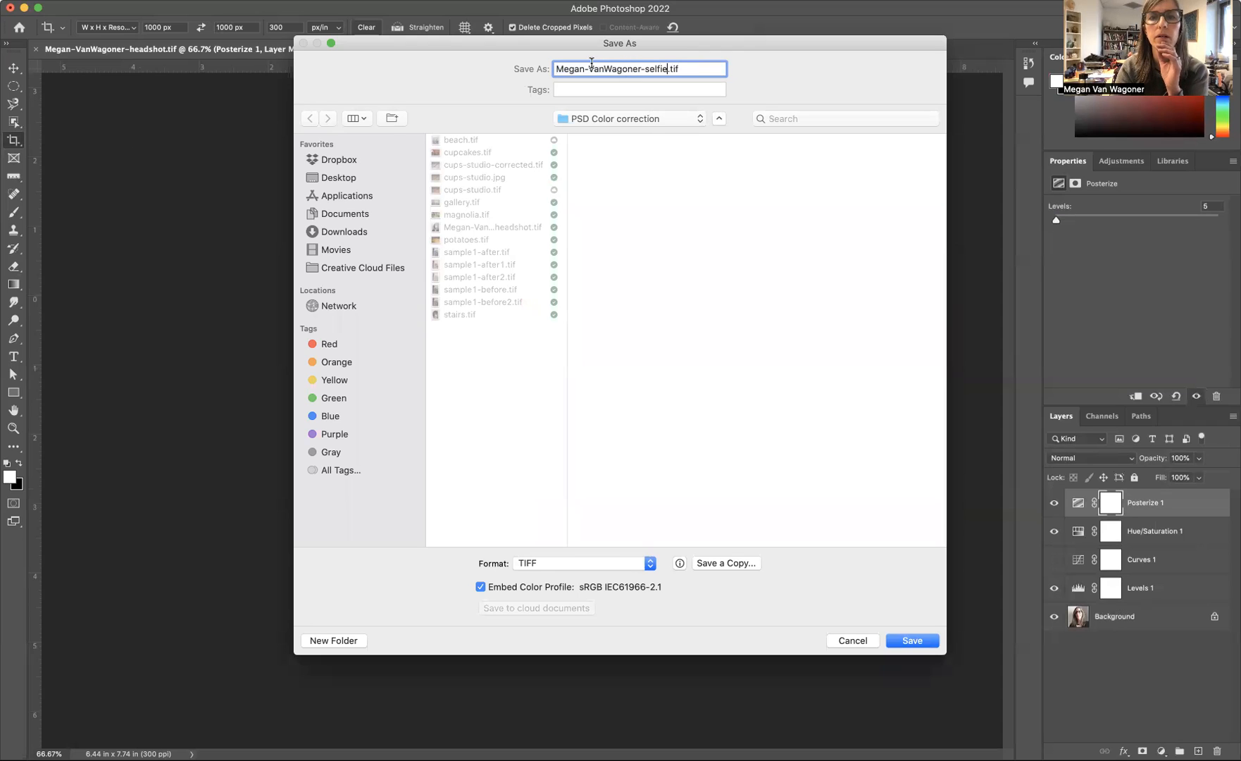
left_click_drag(591, 62, 565, 56)
key("BackSpace")
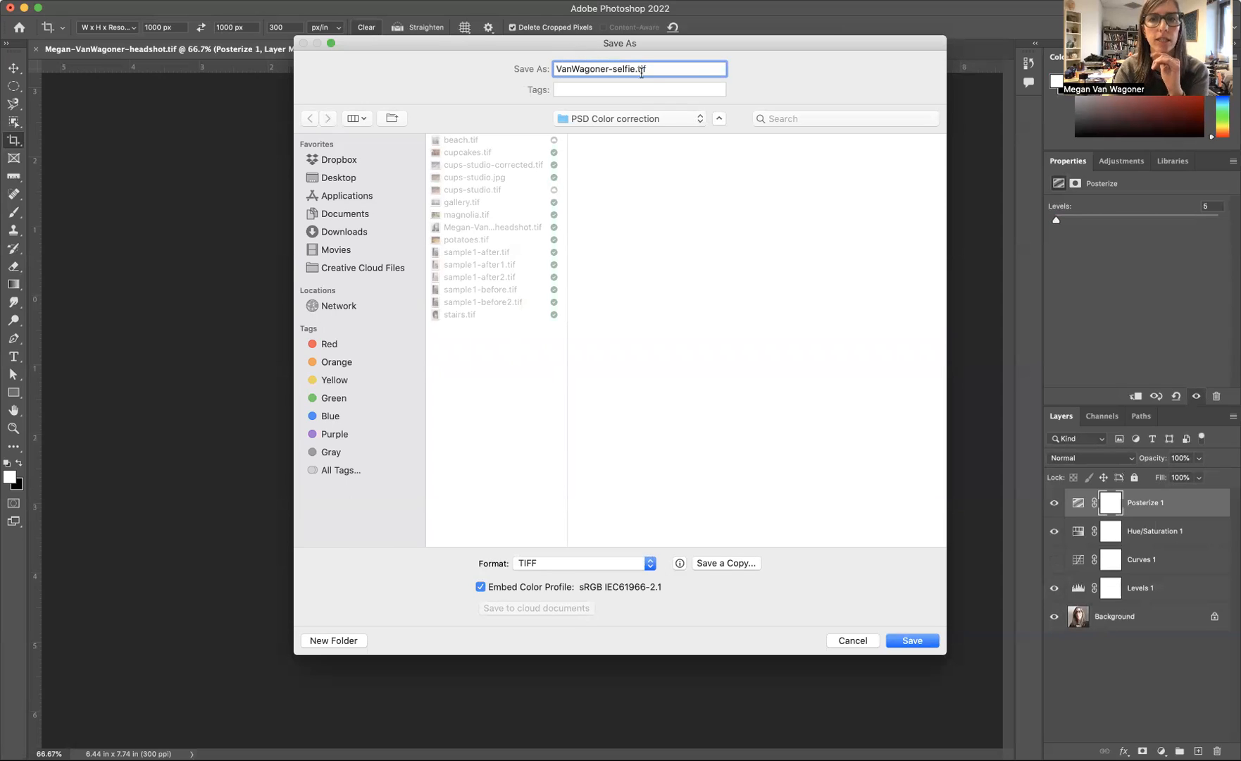
left_click(913, 641)
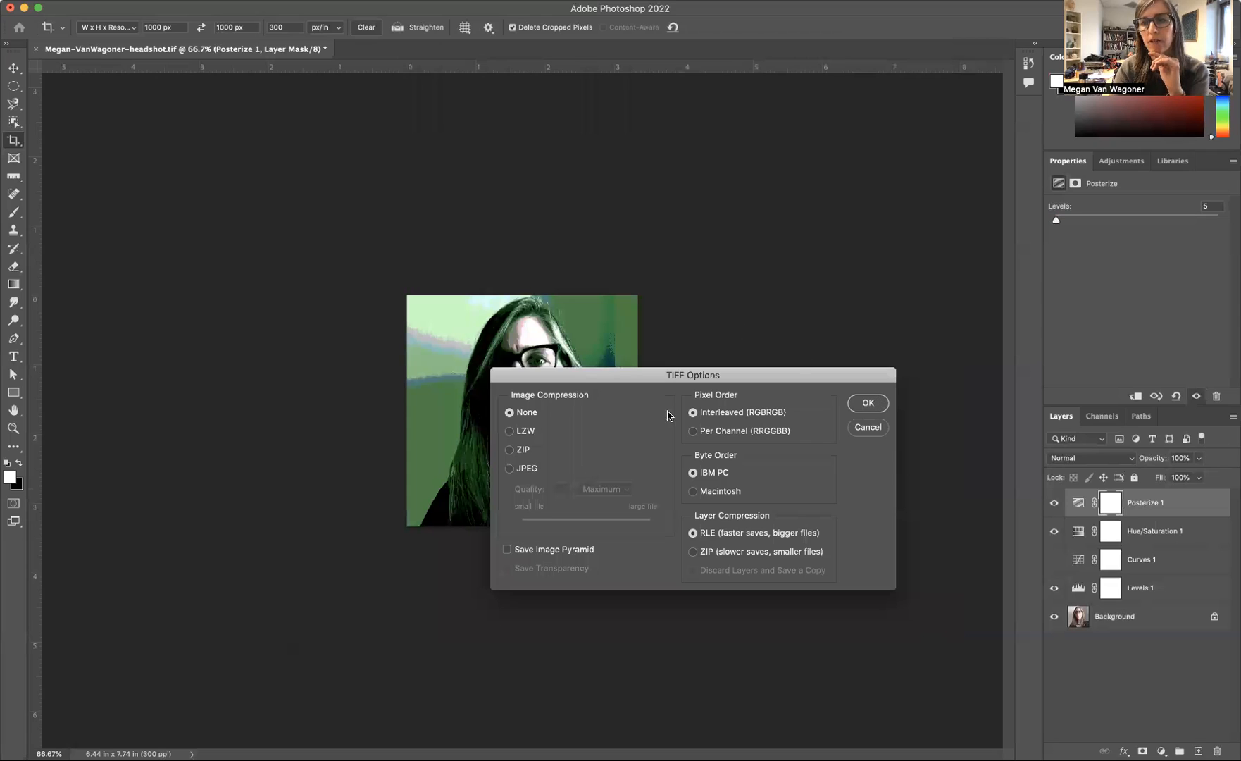
left_click(861, 407)
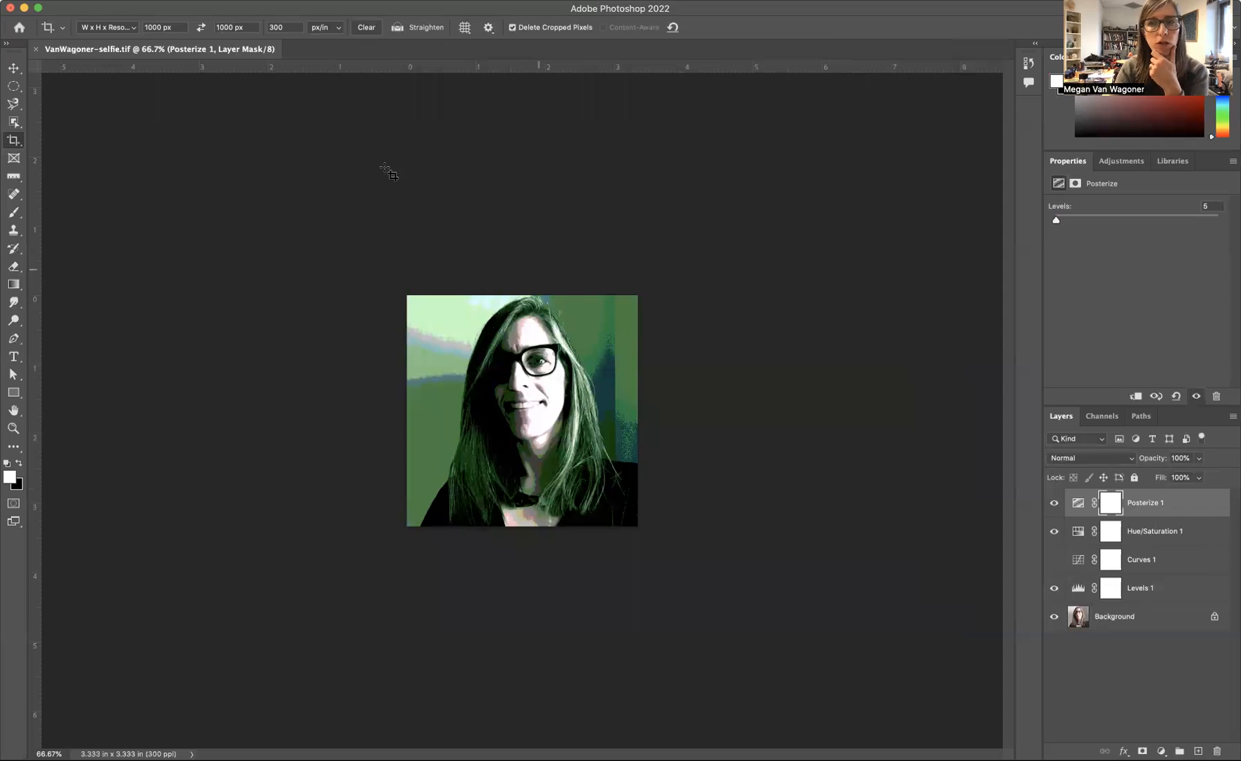
Step: Save a JPEG copy at quality 12 (Maximum), removing "copy" from its file name, and switch to the Move tool
left_click(112, 1)
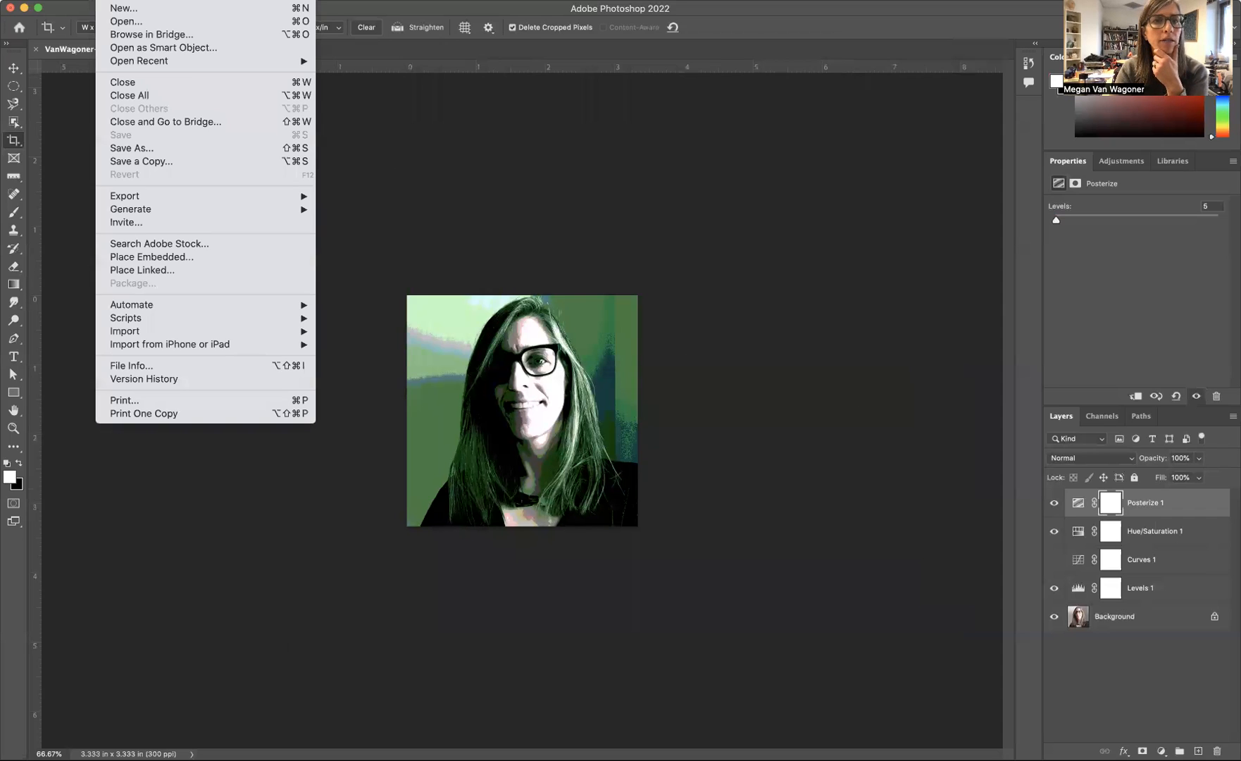
left_click(165, 161)
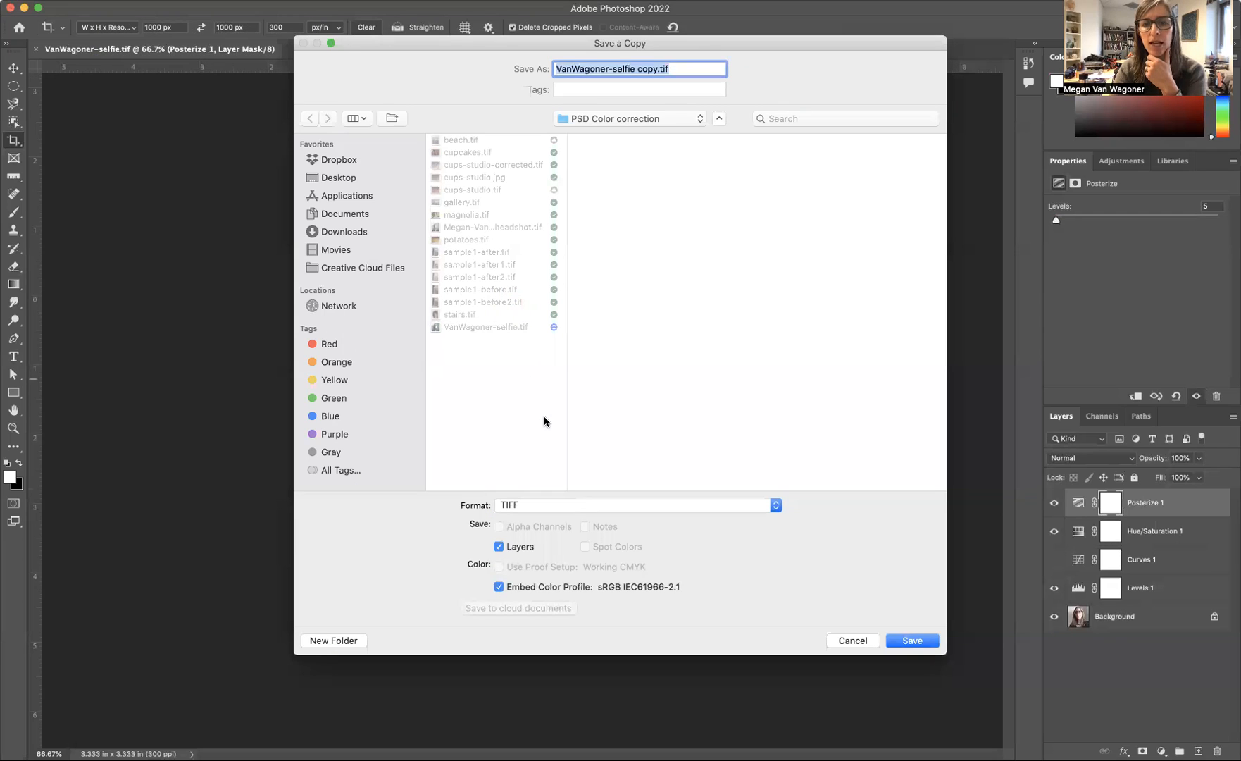
left_click(573, 504)
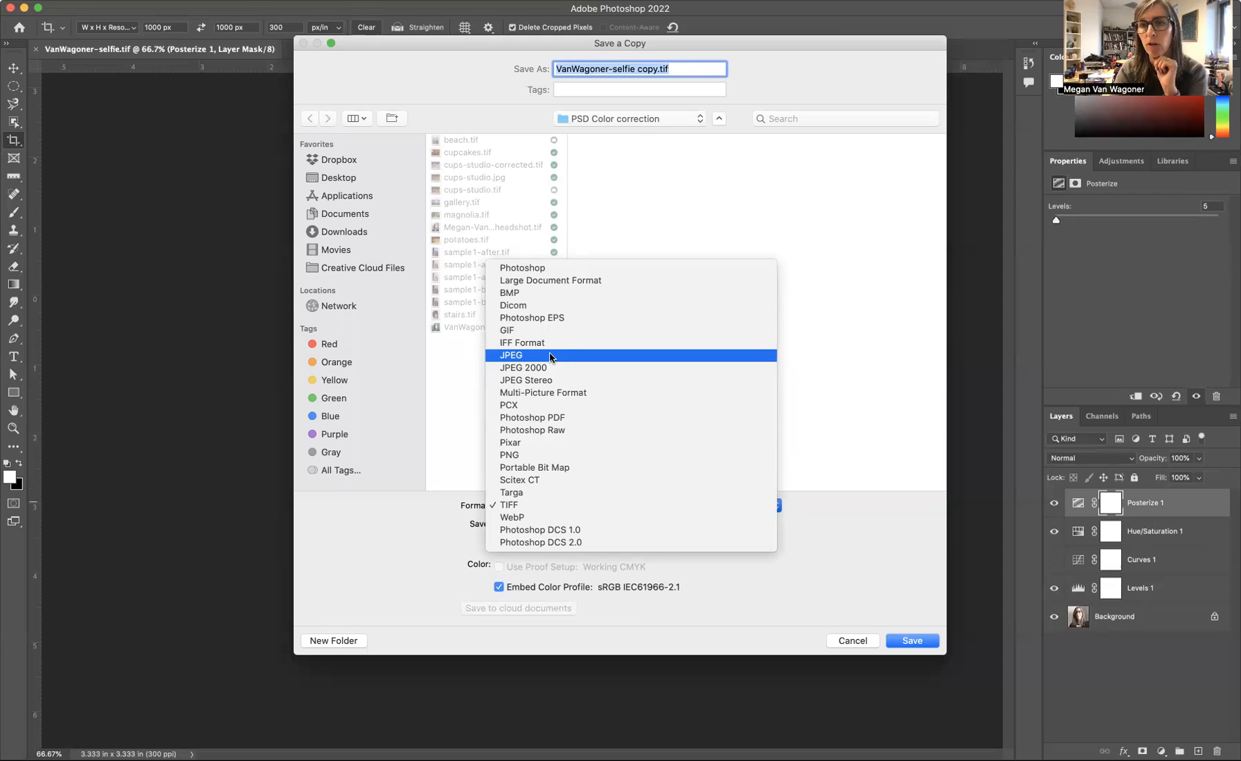
left_click(550, 355)
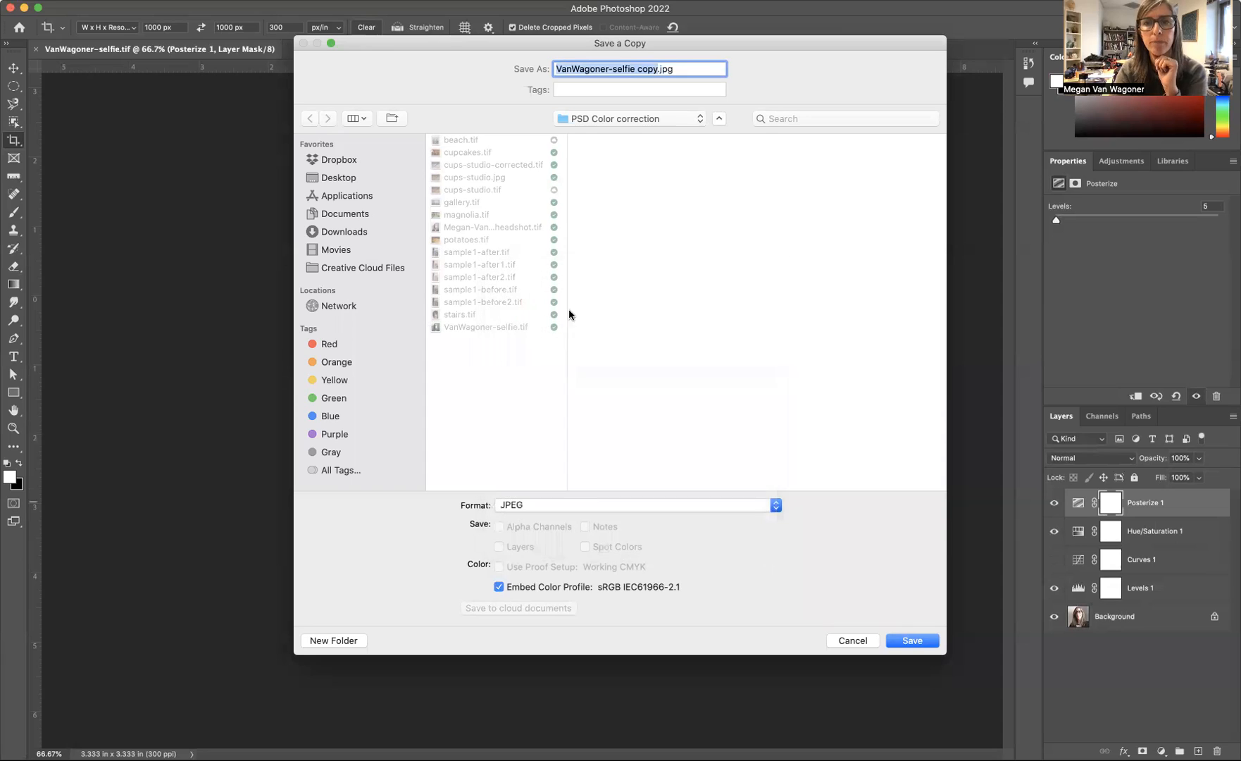
double_click(647, 69)
key("BackSpace")
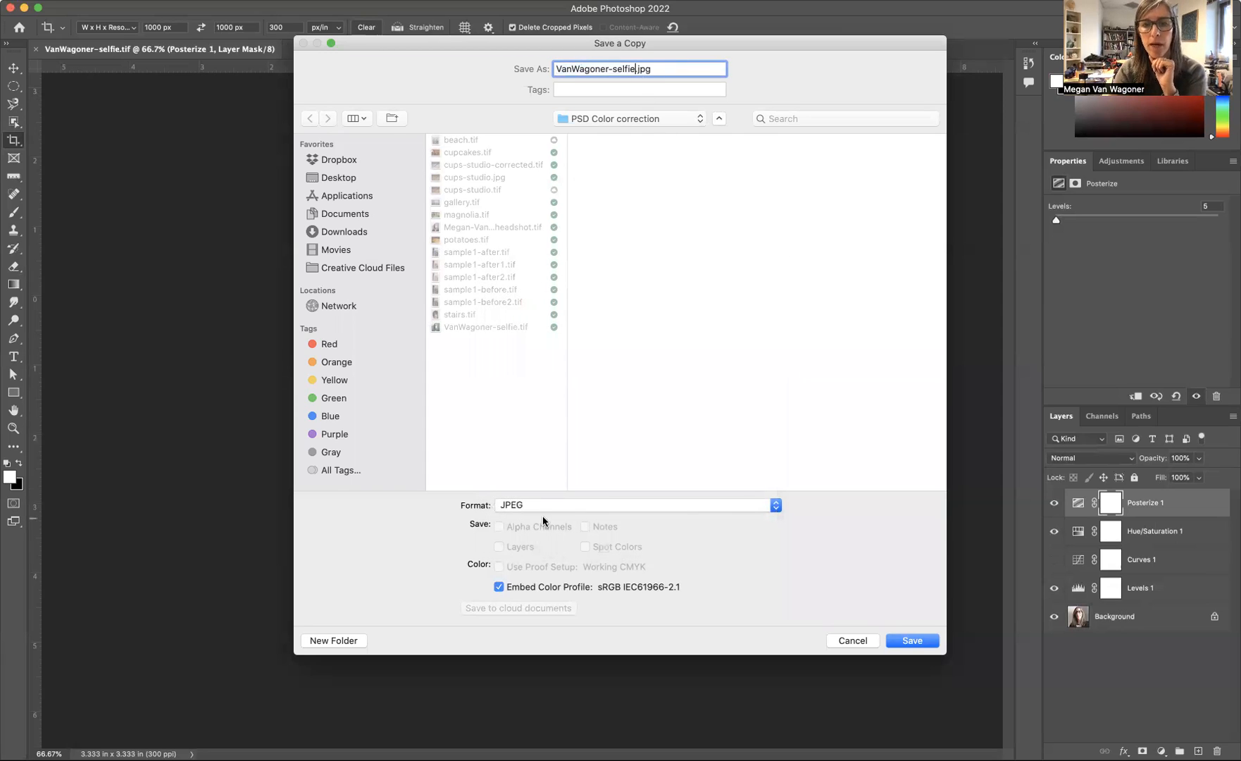
left_click(923, 641)
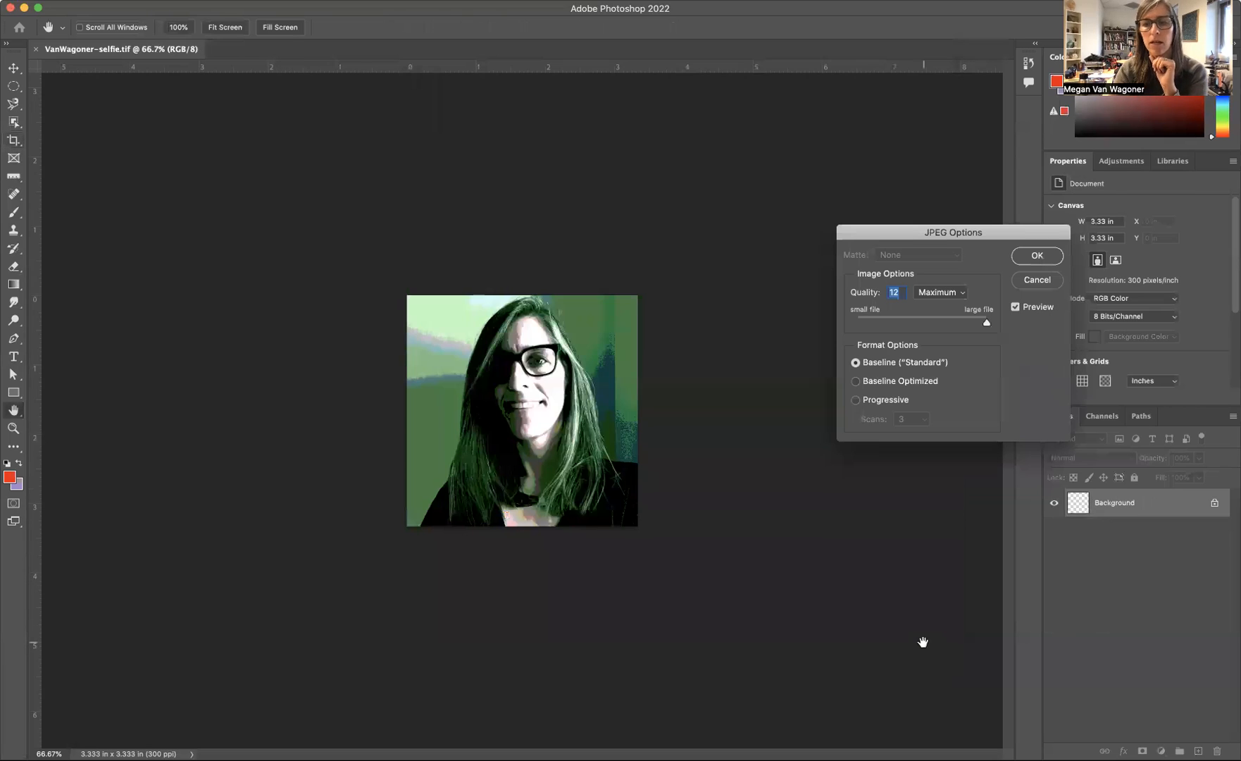
left_click(1038, 255)
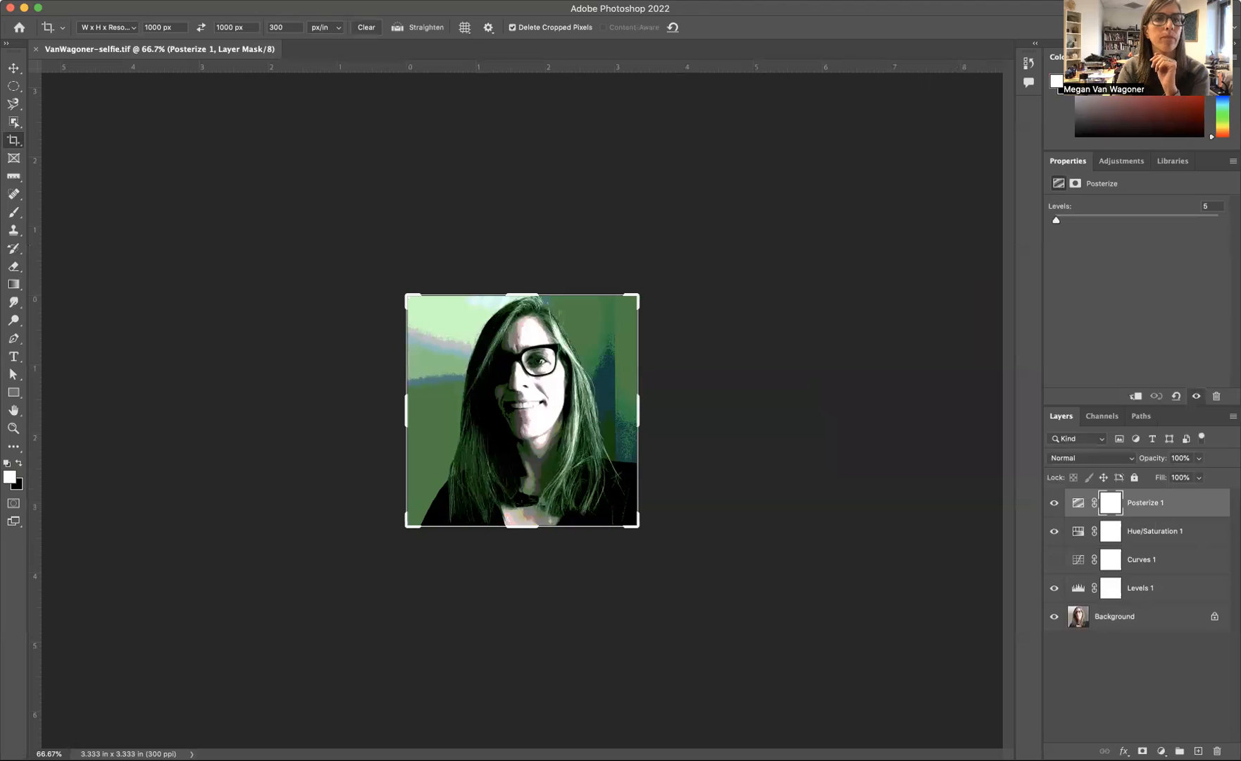
left_click(14, 68)
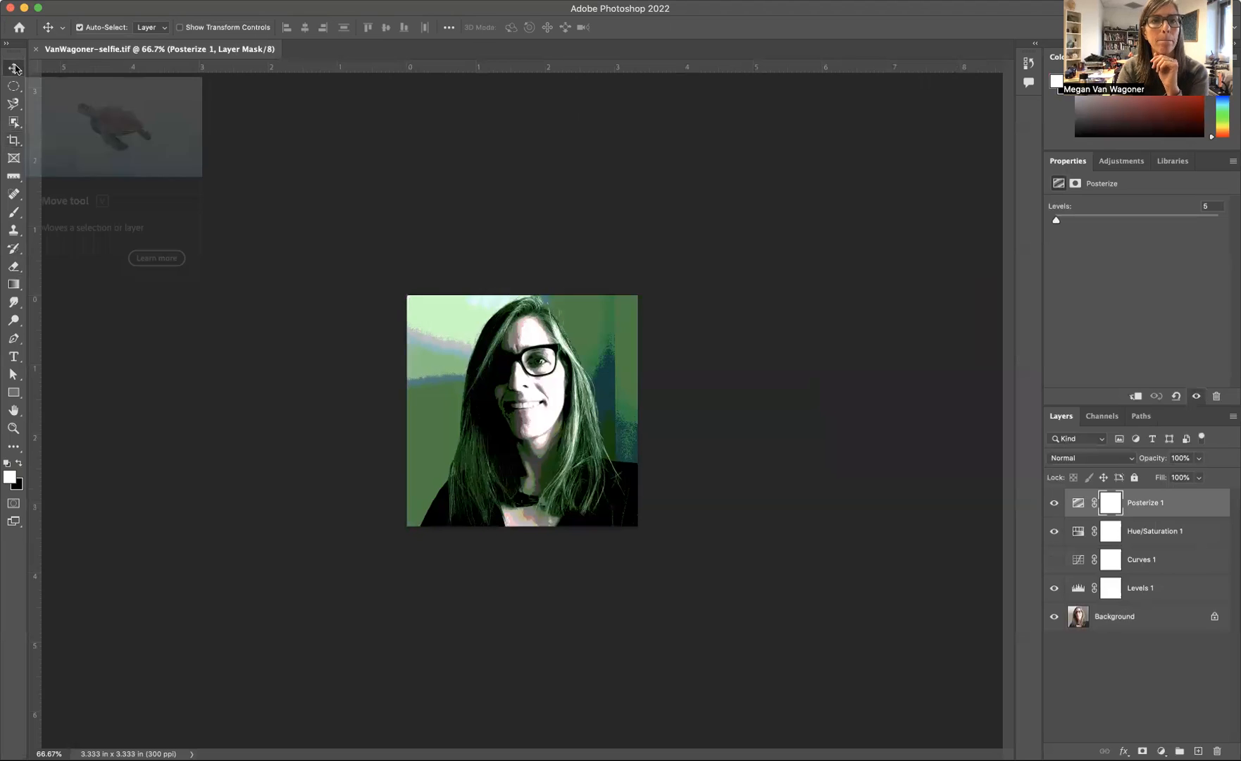